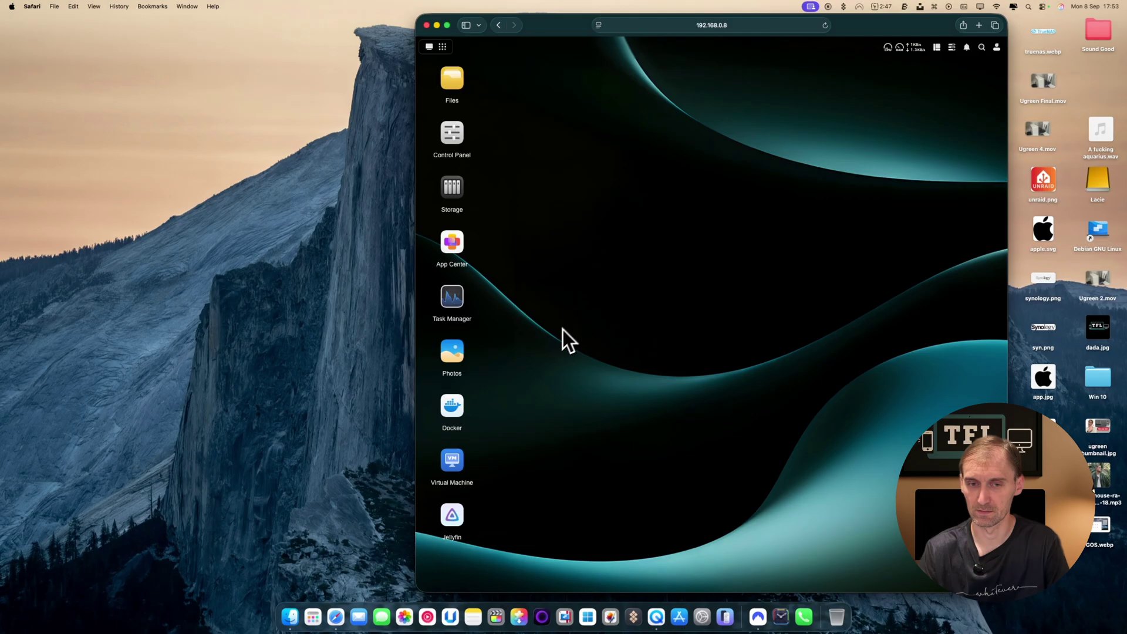
Open App Center and bring up the installed Docker app's details page, version 1.8.0.0694
{"action": "left_click", "coordinate": [452, 241]}
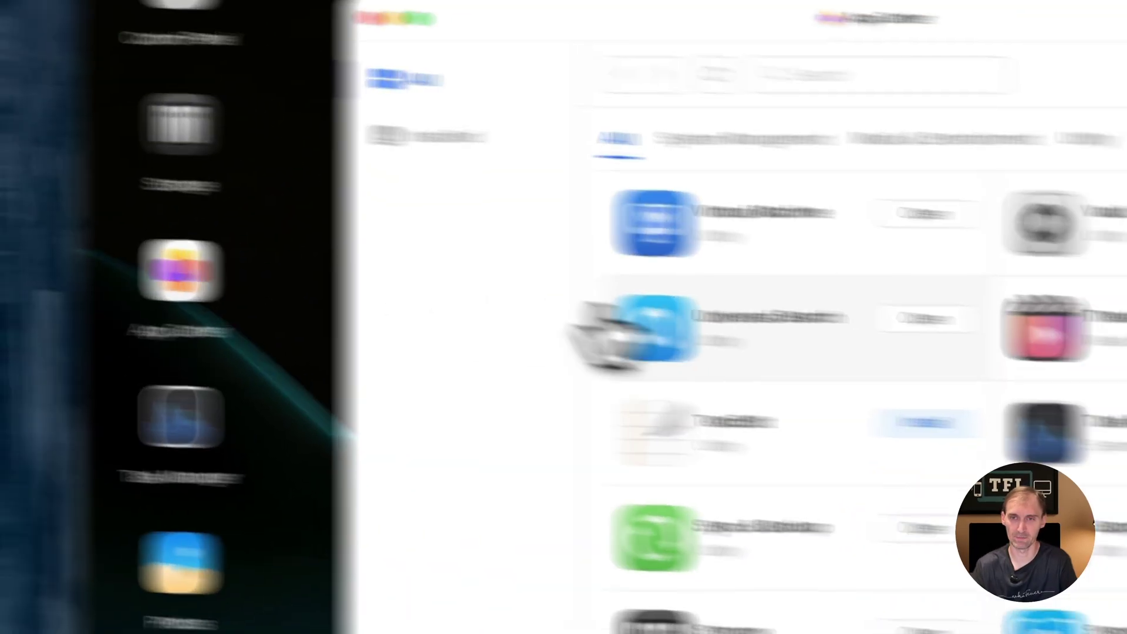
{"action": "scroll", "coordinate": [610, 334], "scroll_direction": "down", "scroll_amount": 10}
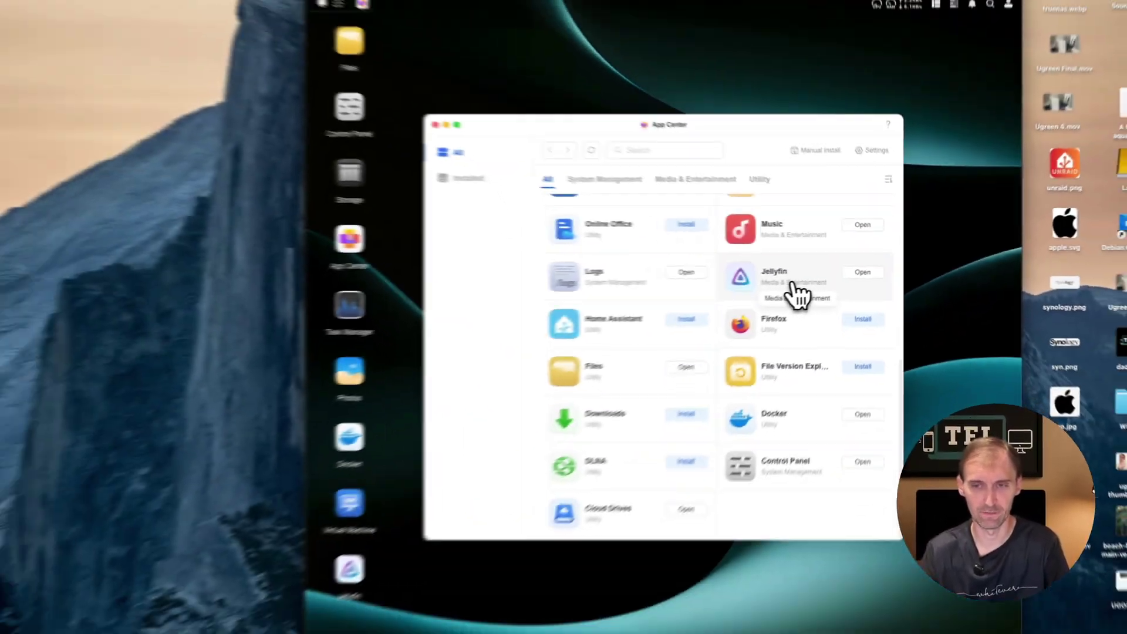
{"action": "scroll", "coordinate": [650, 276], "scroll_direction": "up", "scroll_amount": 10}
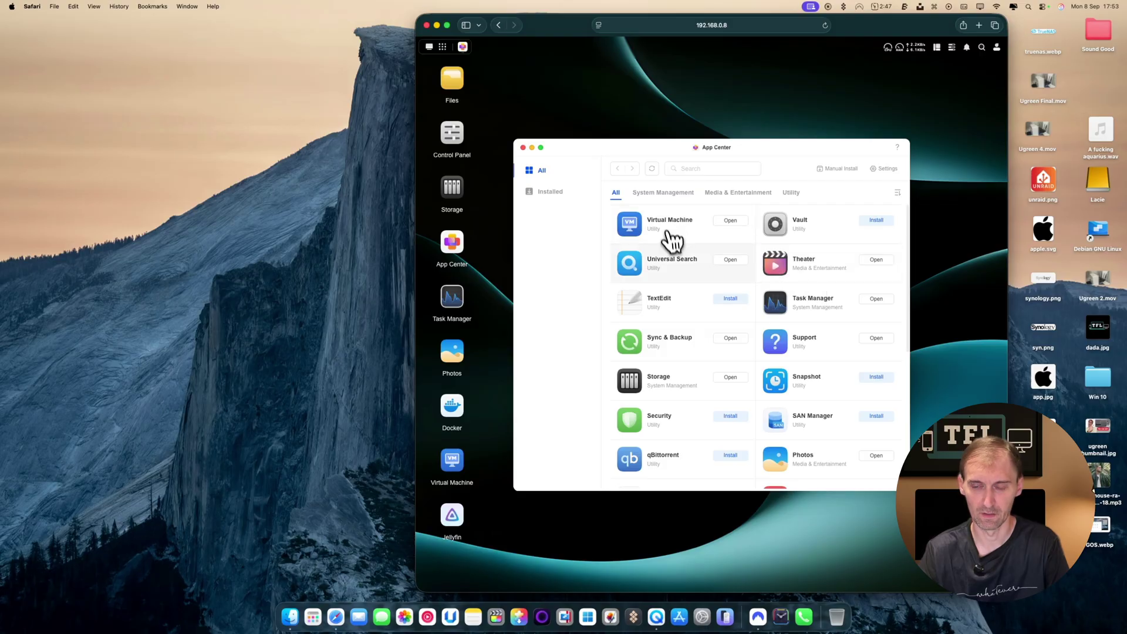
{"action": "scroll", "coordinate": [672, 240], "scroll_direction": "down", "scroll_amount": 10}
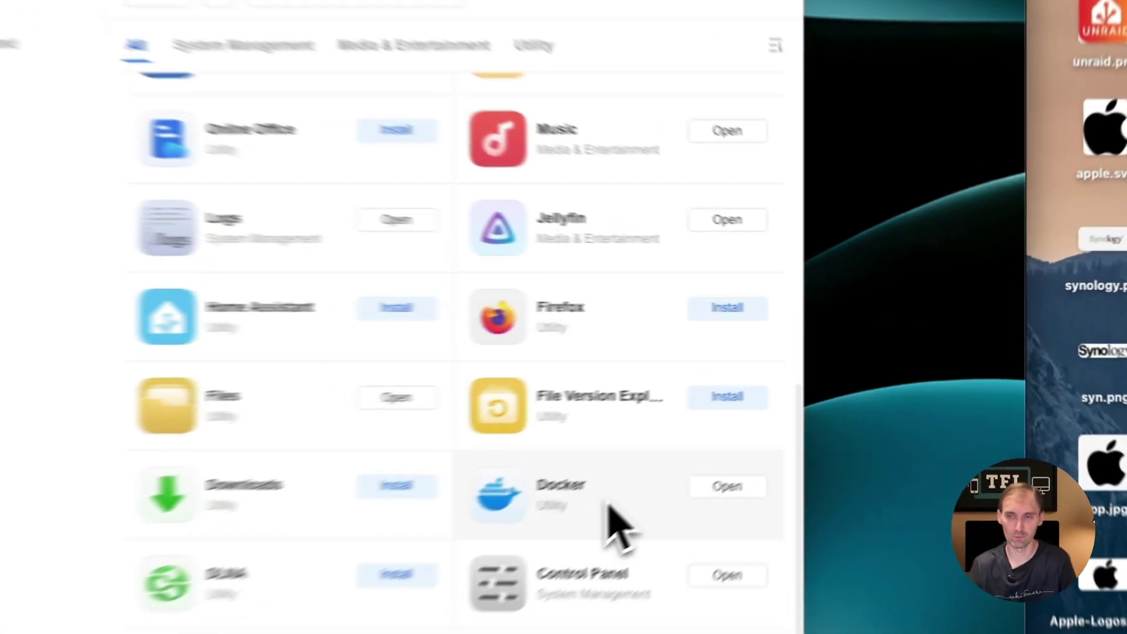
{"action": "left_click", "coordinate": [831, 412]}
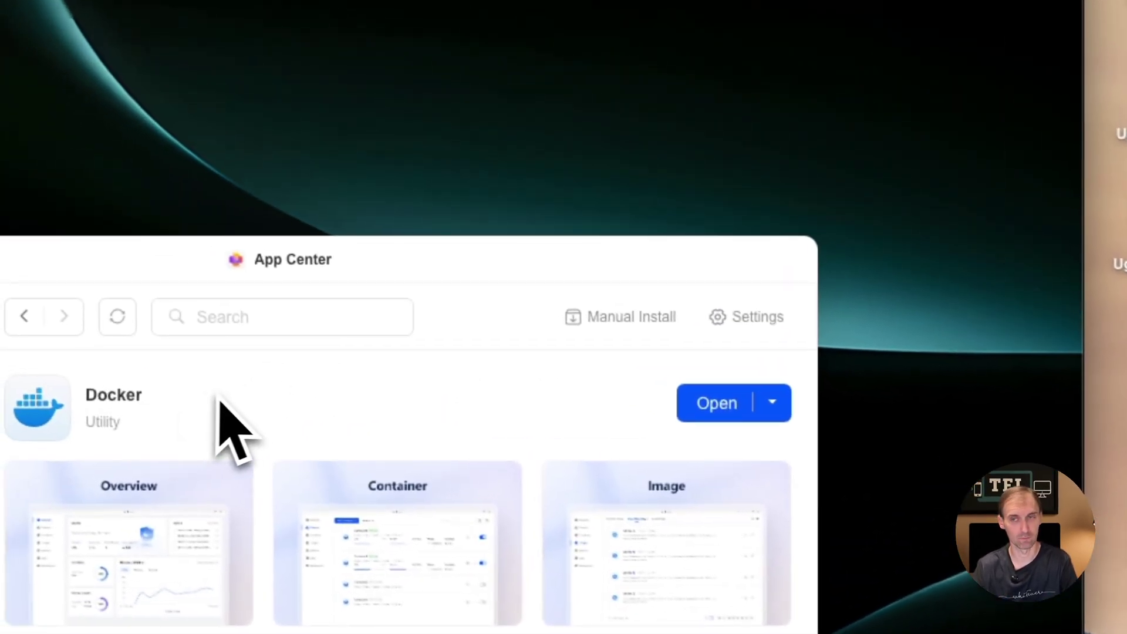
Search Docker's image database for plex and get linuxserver/plex (latest, 351.6MB) into local images
{"action": "left_click", "coordinate": [713, 405]}
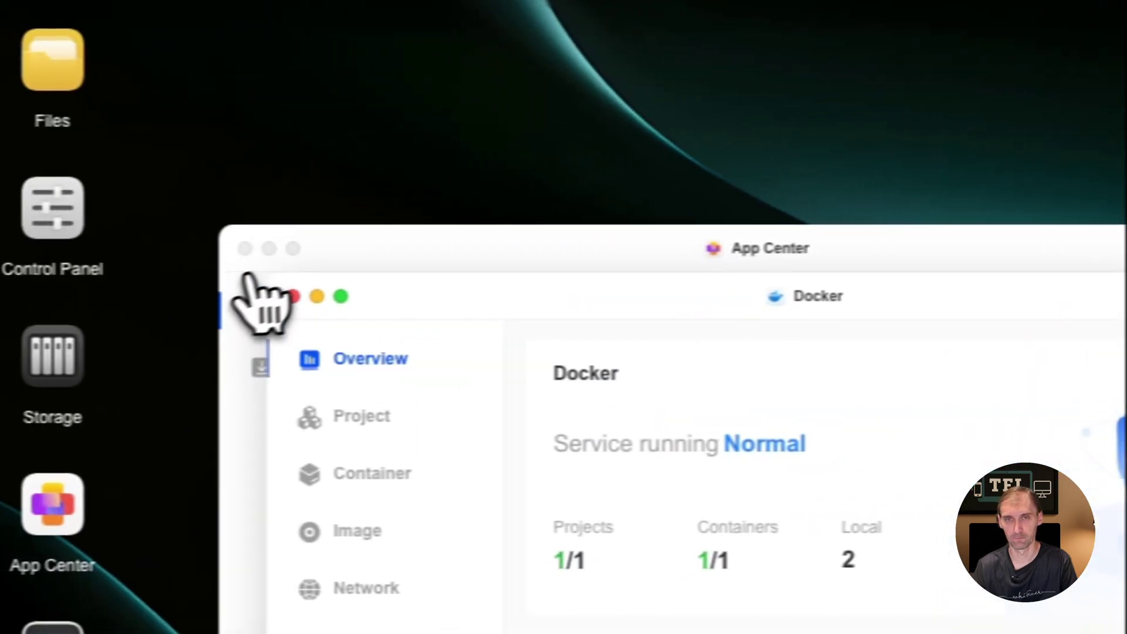
{"action": "left_click", "coordinate": [346, 531]}
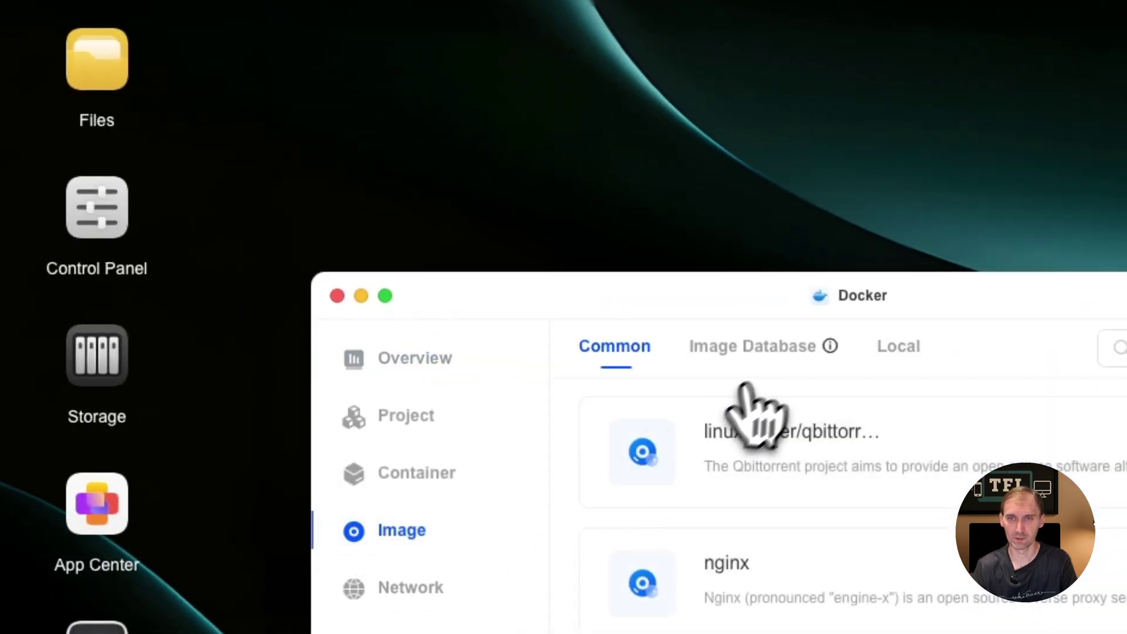
{"action": "left_click", "coordinate": [774, 361]}
{"action": "left_click", "coordinate": [687, 315]}
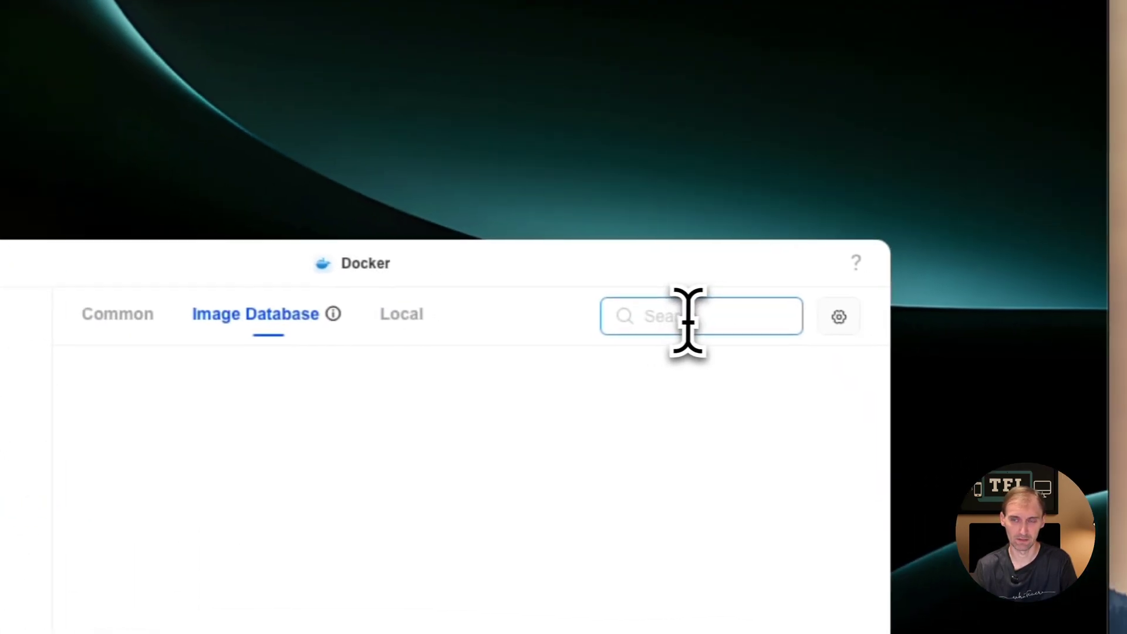
{"action": "type", "text": "ple"}
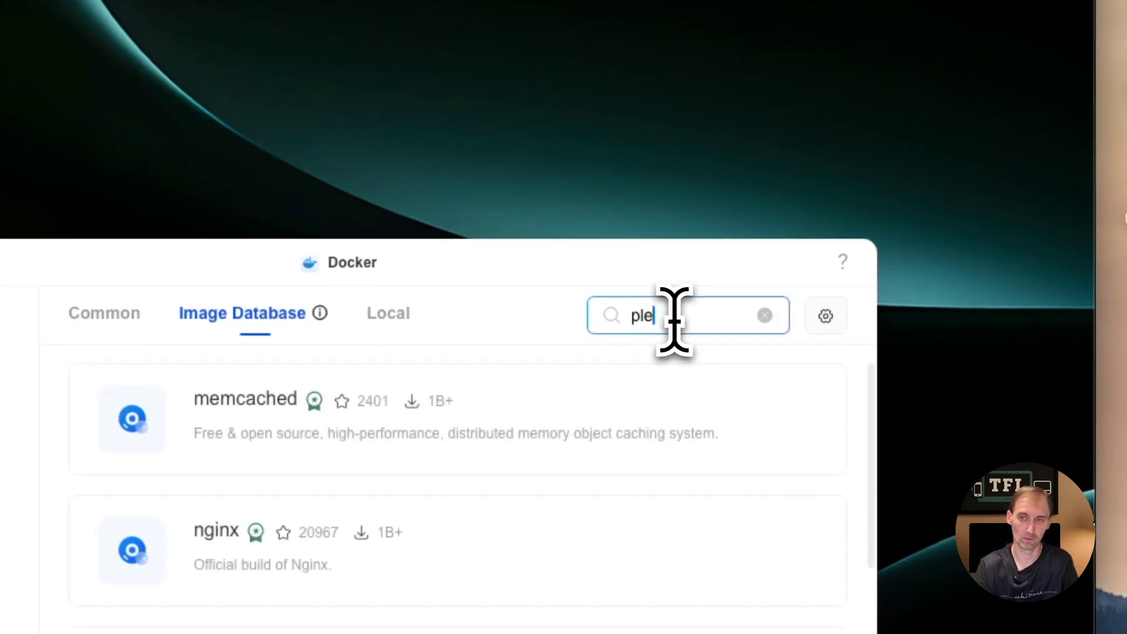
{"action": "type", "text": "x"}
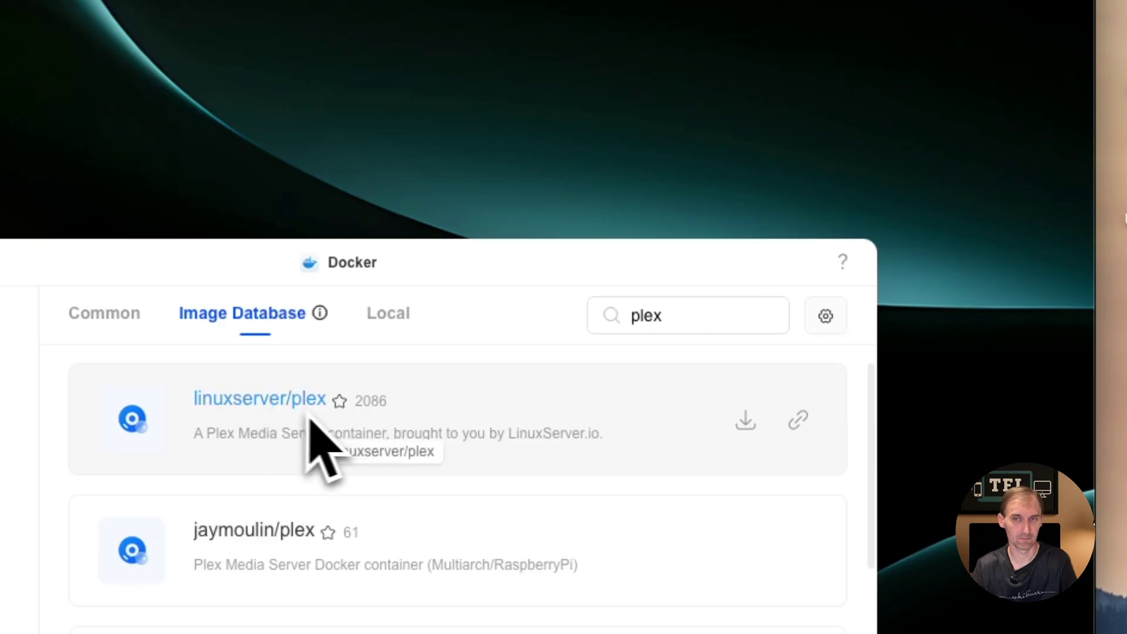
{"action": "left_click", "coordinate": [397, 314]}
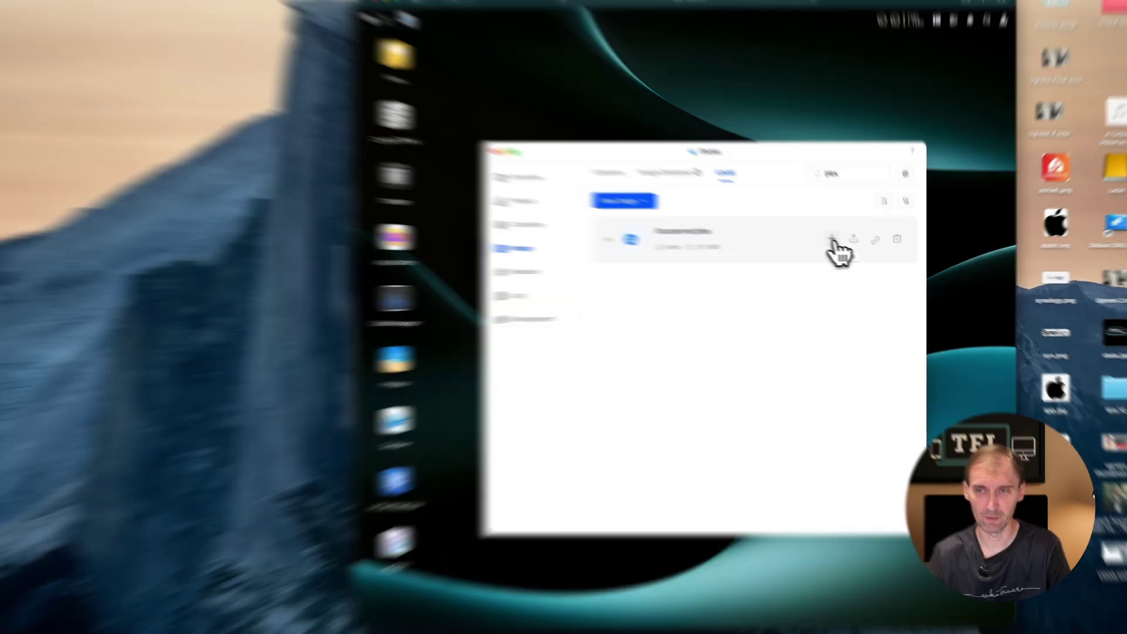
Start a container from linuxserver/plex named Plex, keeping the CPU limit at Unlimited
{"action": "left_click", "coordinate": [843, 243]}
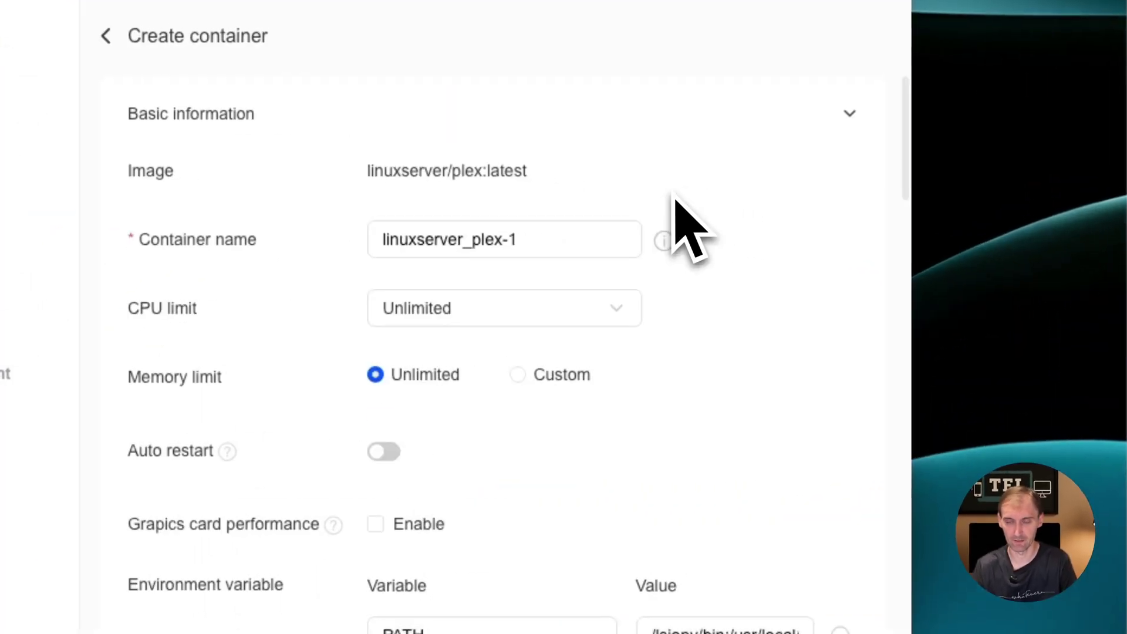
{"action": "left_click_drag", "start_coordinate": [590, 233], "coordinate": [316, 236]}
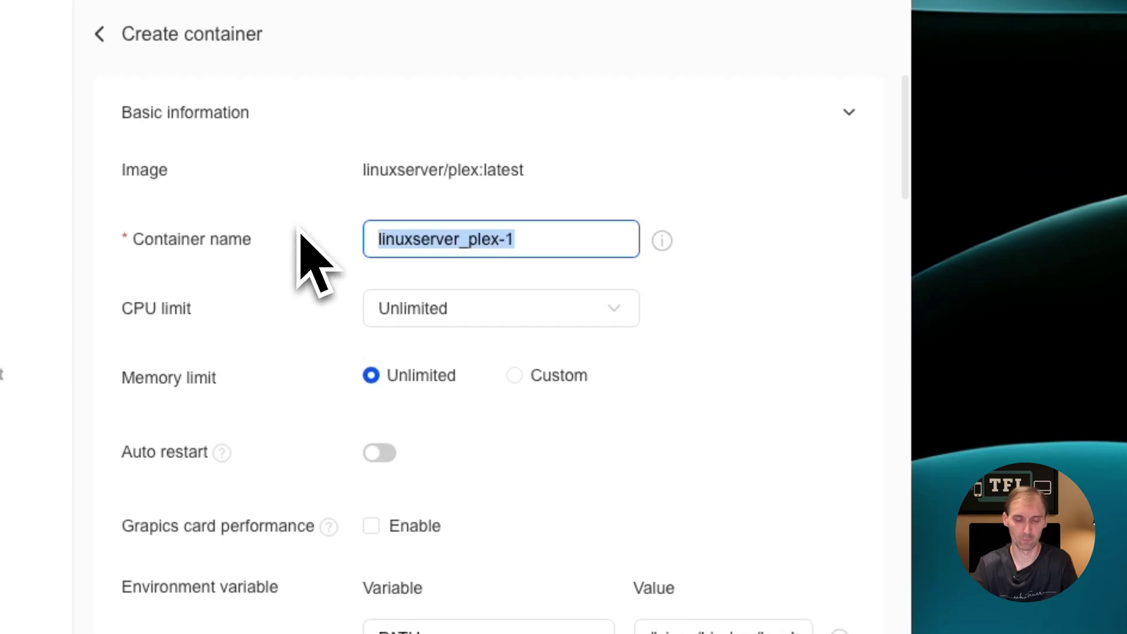
{"action": "scroll", "coordinate": [300, 235], "scroll_direction": "down", "scroll_amount": 1}
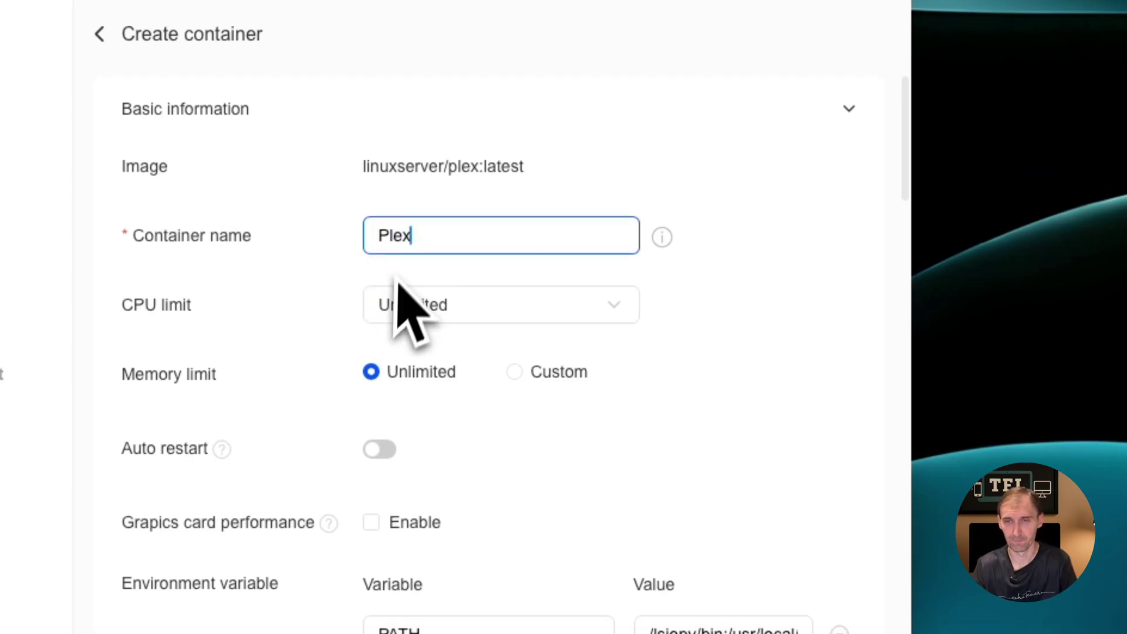
{"action": "left_click", "coordinate": [469, 311]}
{"action": "scroll", "coordinate": [475, 496], "scroll_direction": "down", "scroll_amount": 5}
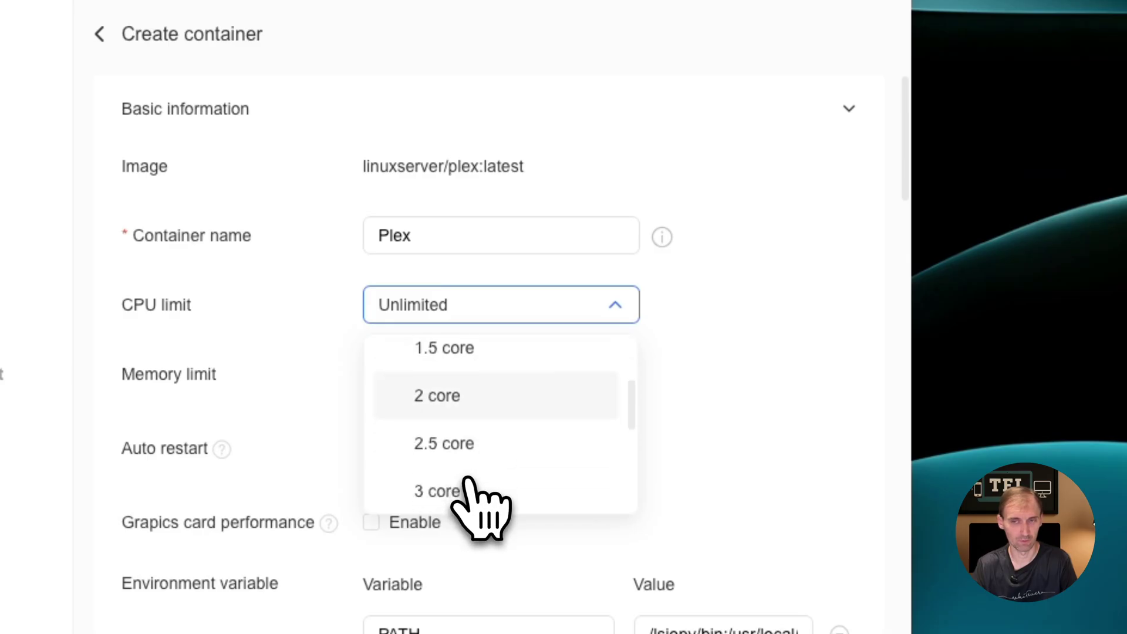
{"action": "scroll", "coordinate": [470, 479], "scroll_direction": "up", "scroll_amount": 5}
{"action": "left_click", "coordinate": [464, 375]}
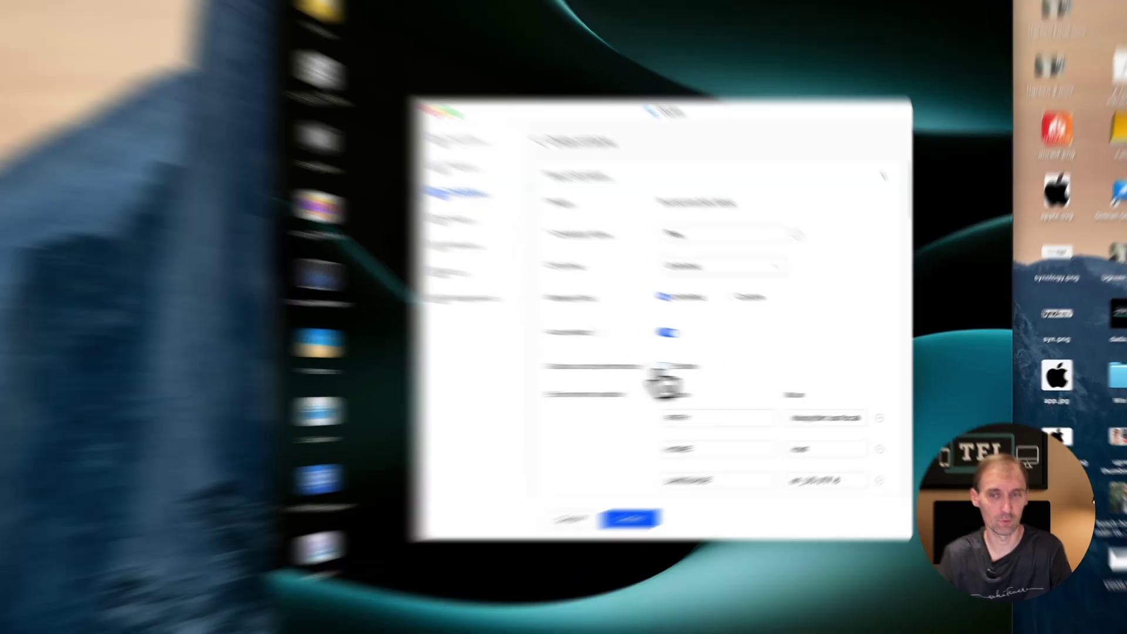
Enable graphics card performance for the Plex container
{"action": "left_click", "coordinate": [729, 369]}
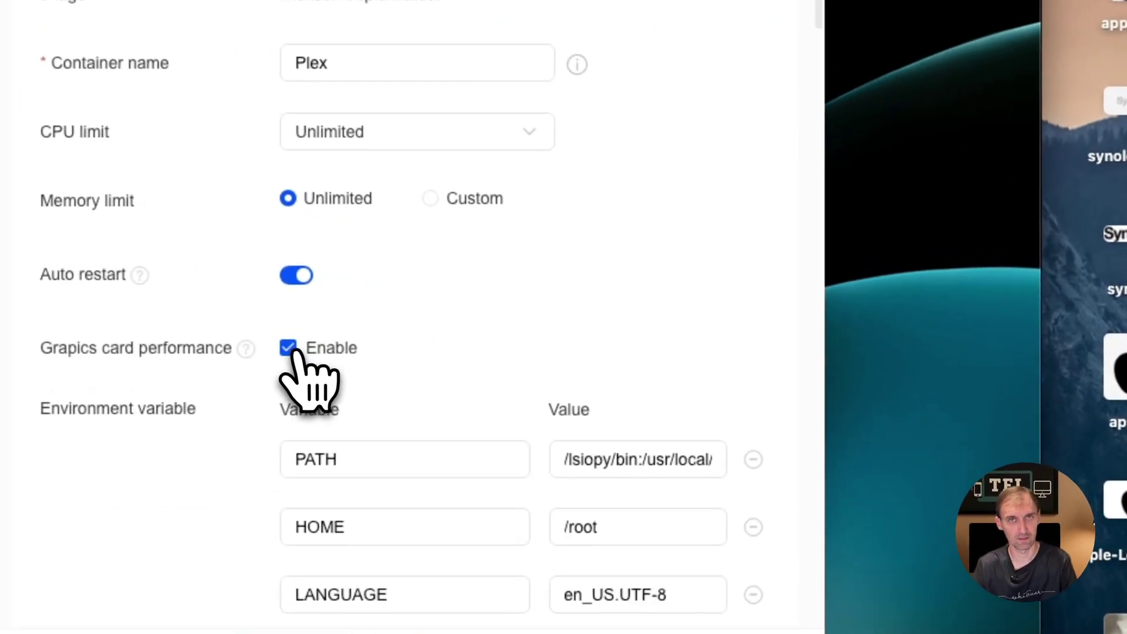
{"action": "scroll", "coordinate": [743, 375], "scroll_direction": "down", "scroll_amount": 5}
{"action": "scroll", "coordinate": [352, 370], "scroll_direction": "down", "scroll_amount": 20}
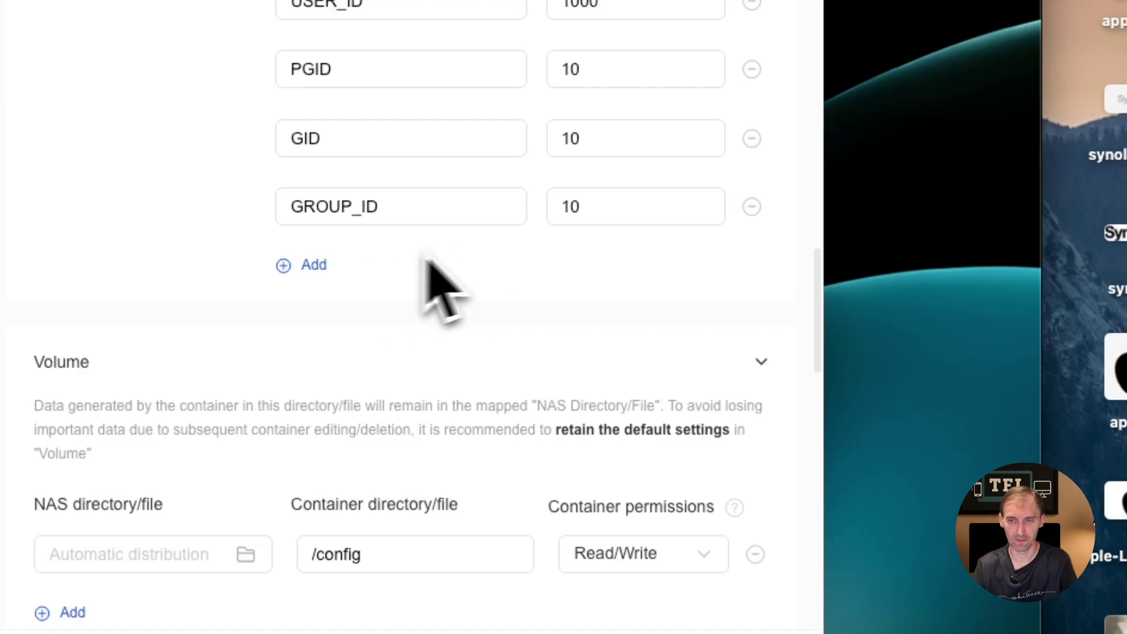
Add environment variable TZ set to Europe/London and begin a PLEX_CLAIM variable
{"action": "left_click", "coordinate": [323, 265]}
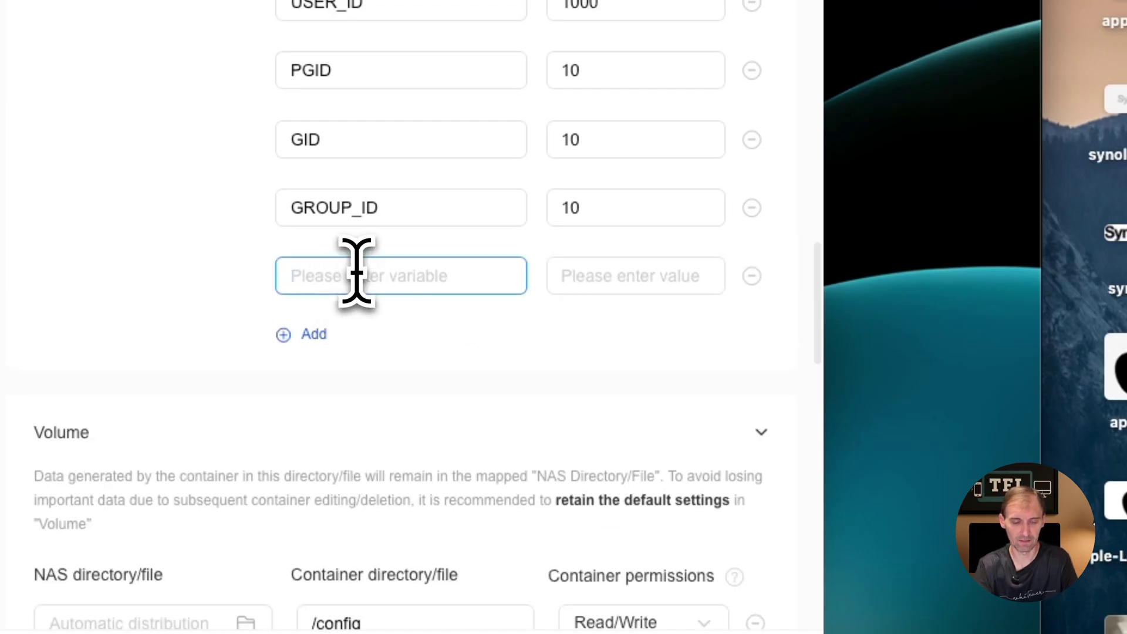
{"action": "left_click", "coordinate": [540, 273]}
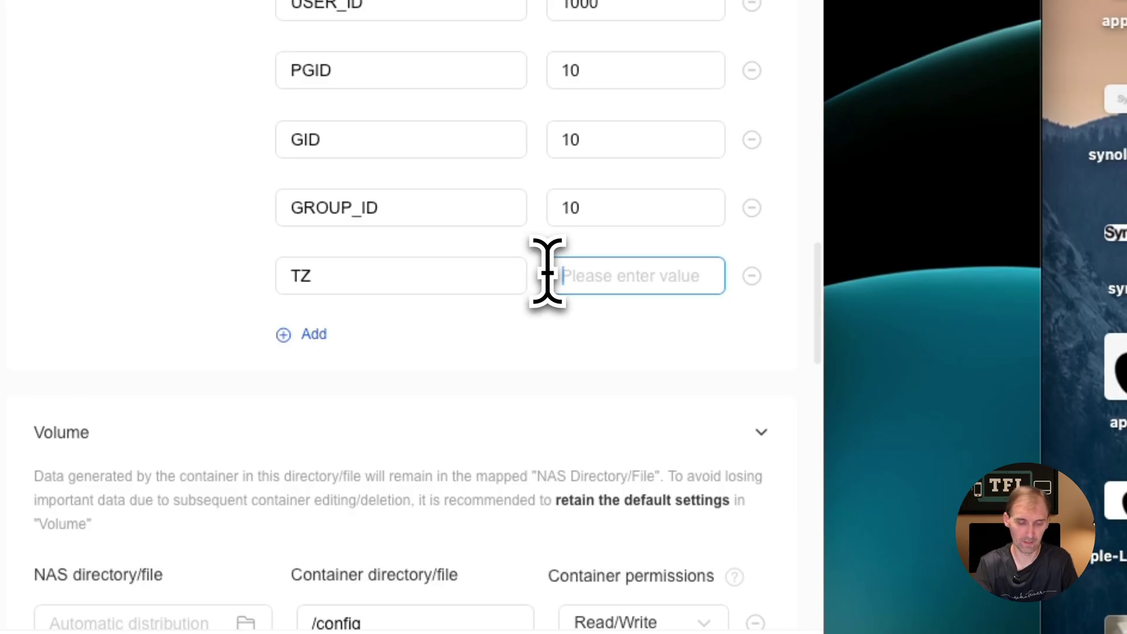
{"action": "type", "text": "Eupore"}
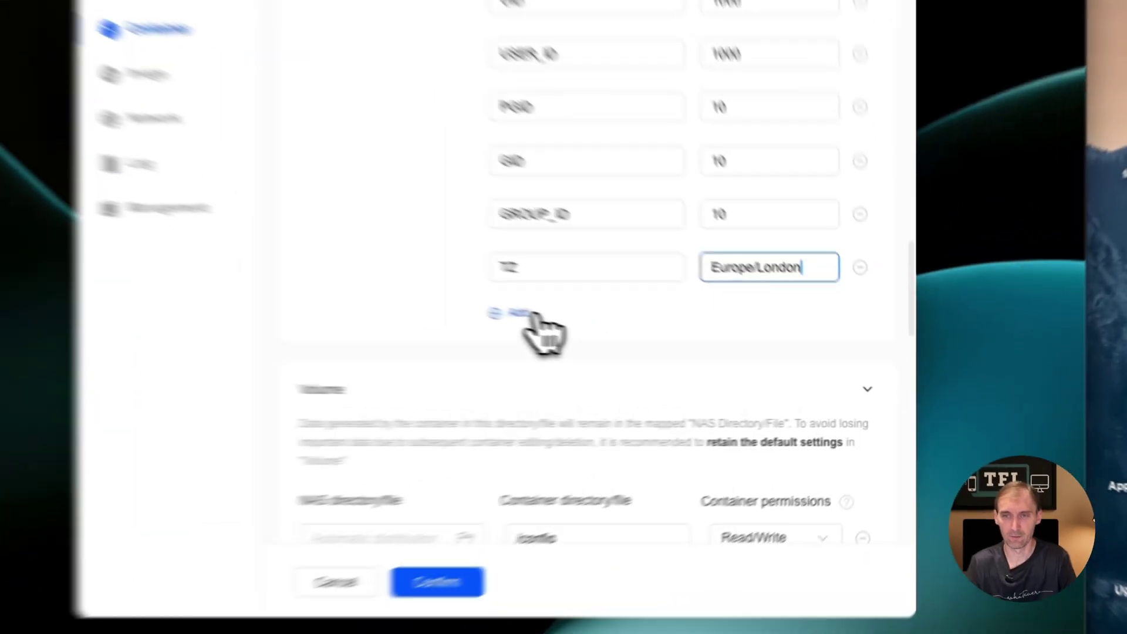
{"action": "left_click", "coordinate": [738, 365]}
{"action": "type", "text": "PLE"}
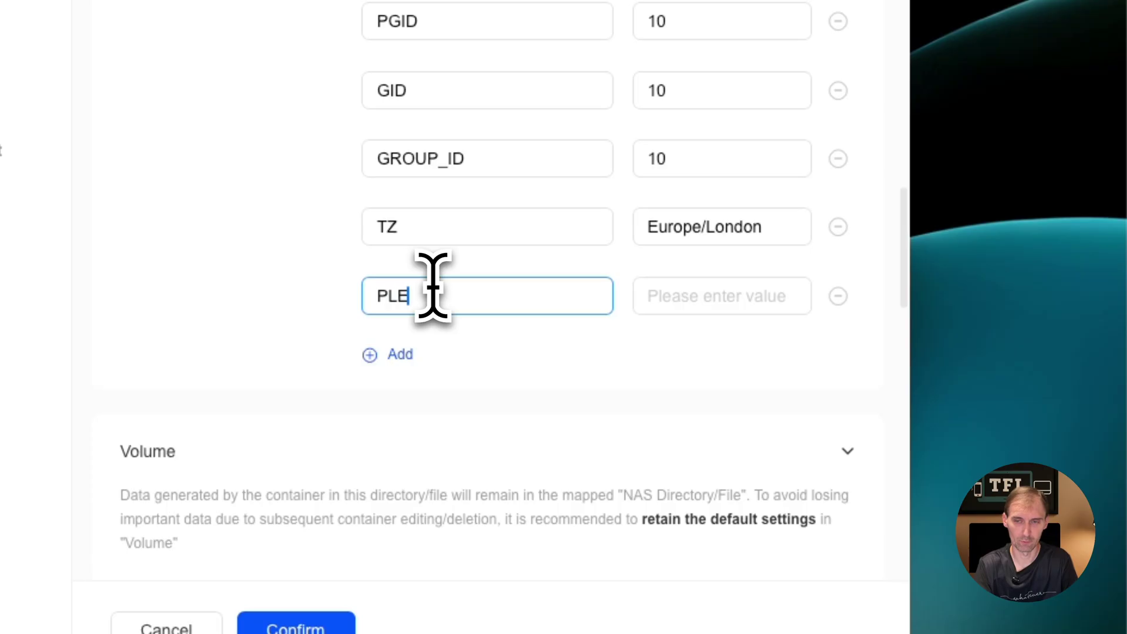
{"action": "type", "text": "X_CLAIM"}
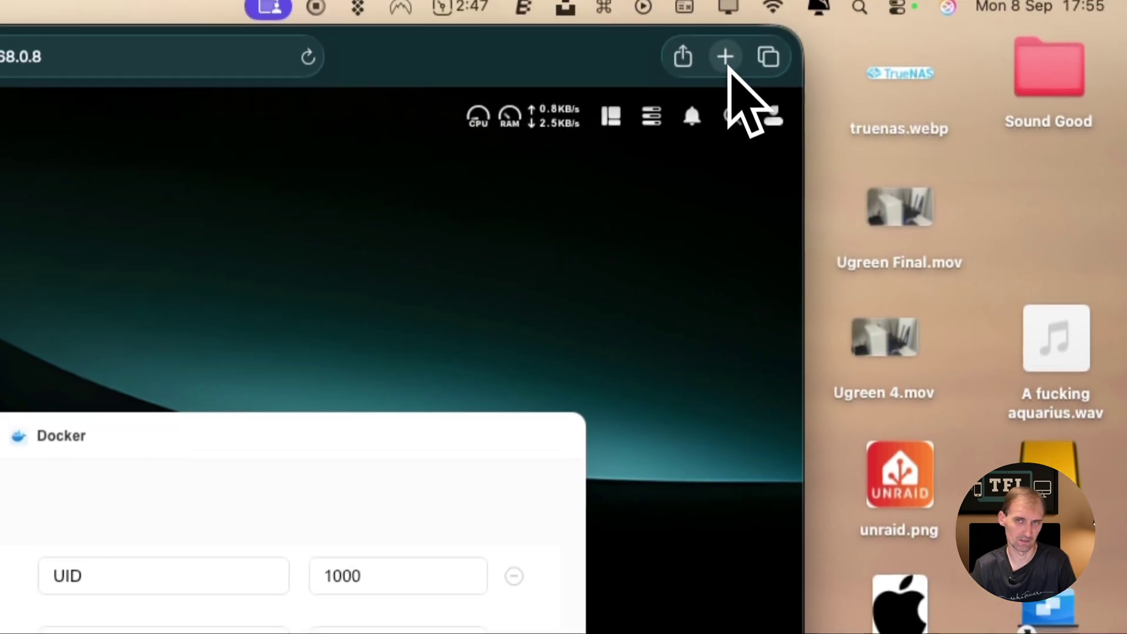
Copy the claim code from plex.tv/claim in a new Safari tab and paste it as PLEX_CLAIM's value
{"action": "left_click", "coordinate": [726, 57]}
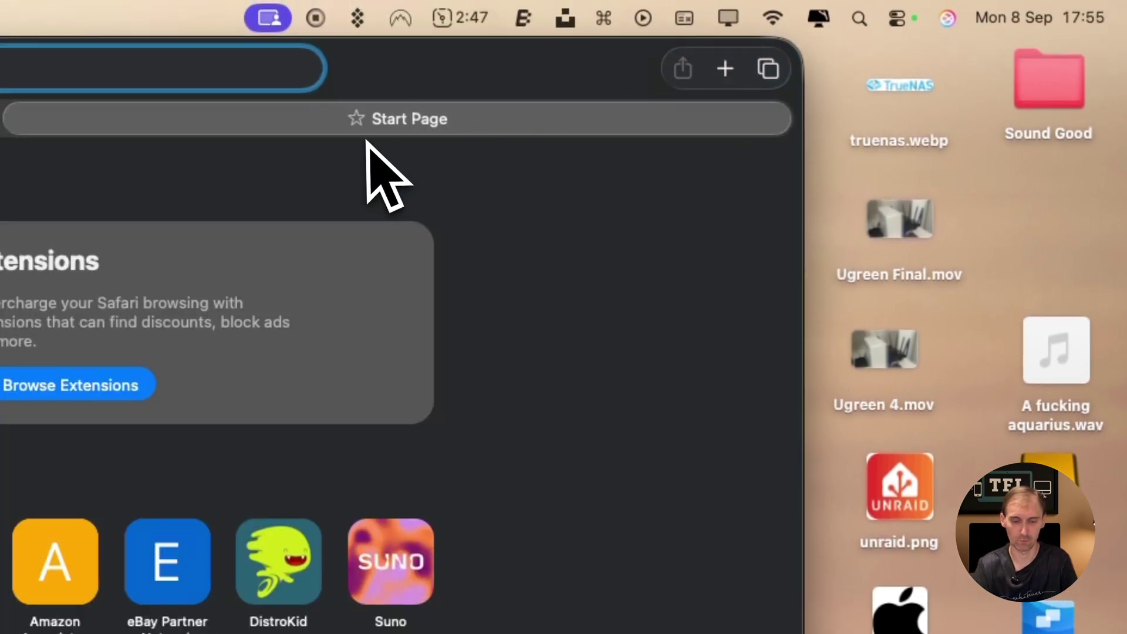
{"action": "key", "text": "super+v"}
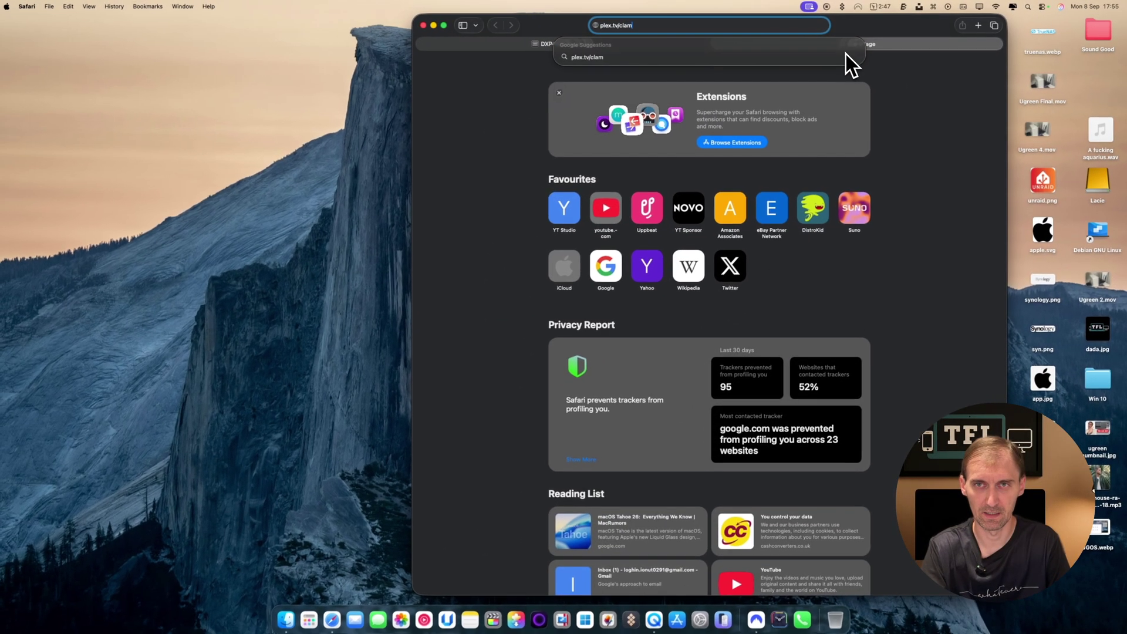
{"action": "key", "text": "Return"}
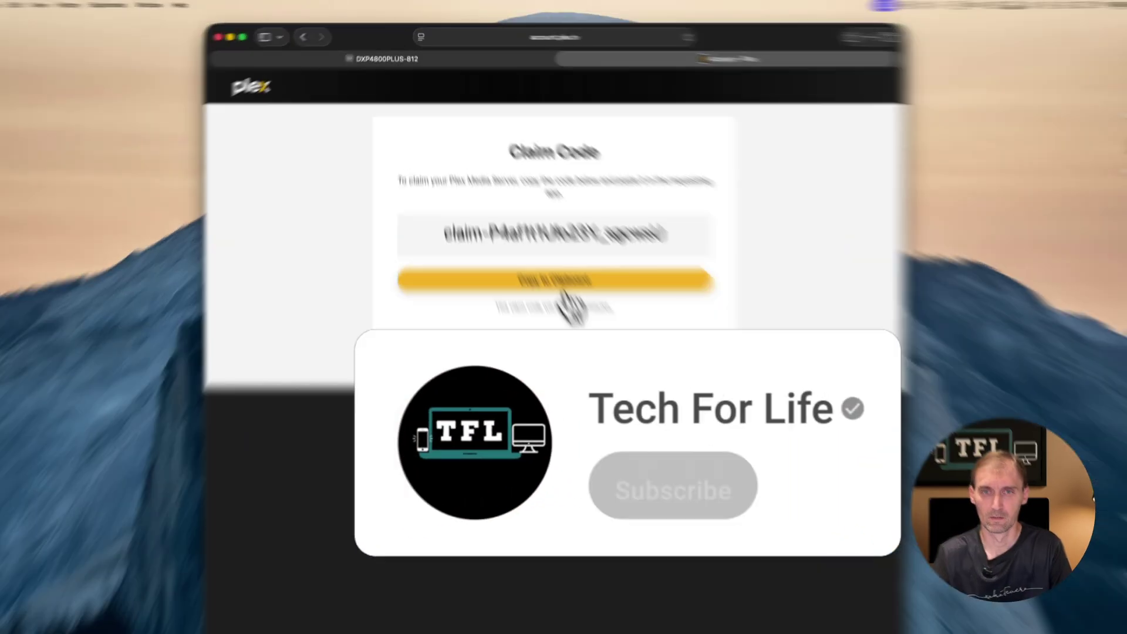
{"action": "left_click", "coordinate": [566, 288]}
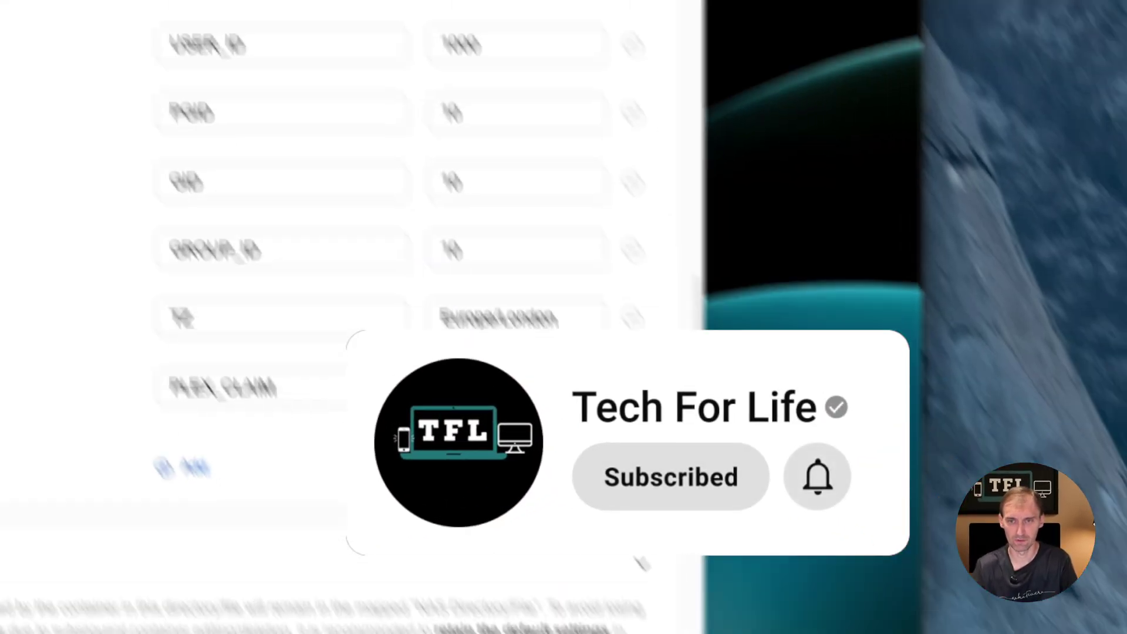
{"action": "key", "text": "super+v"}
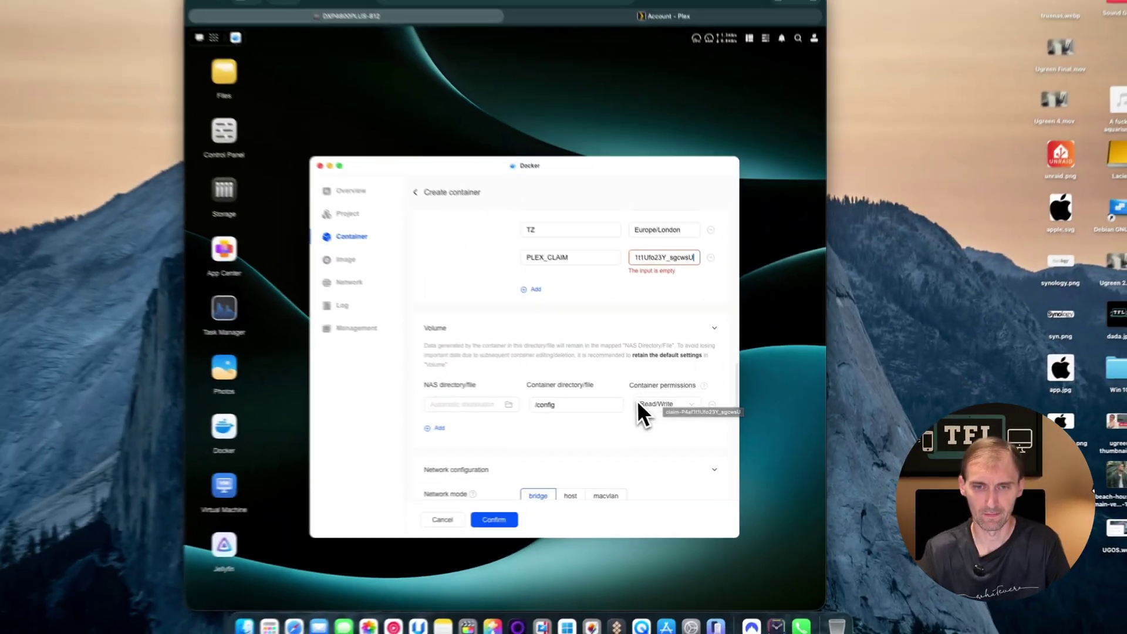
{"action": "scroll", "coordinate": [650, 407], "scroll_direction": "down", "scroll_amount": 2}
{"action": "scroll", "coordinate": [648, 404], "scroll_direction": "down", "scroll_amount": 1}
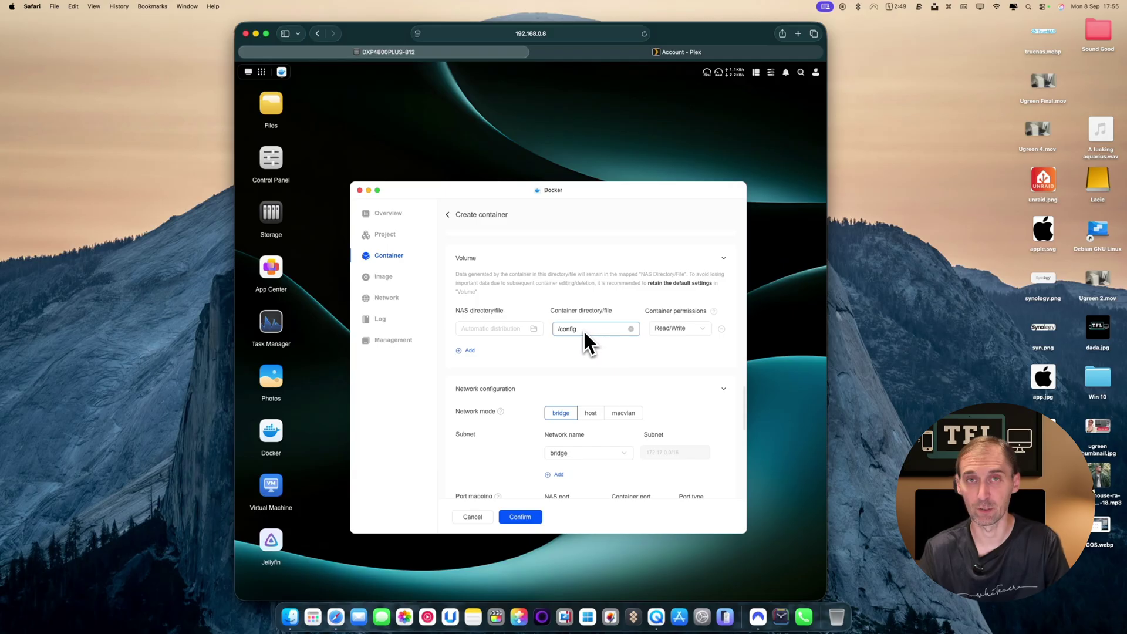
Create a Plex folder in docker containing config and transcoding subfolders
{"action": "left_click", "coordinate": [534, 328]}
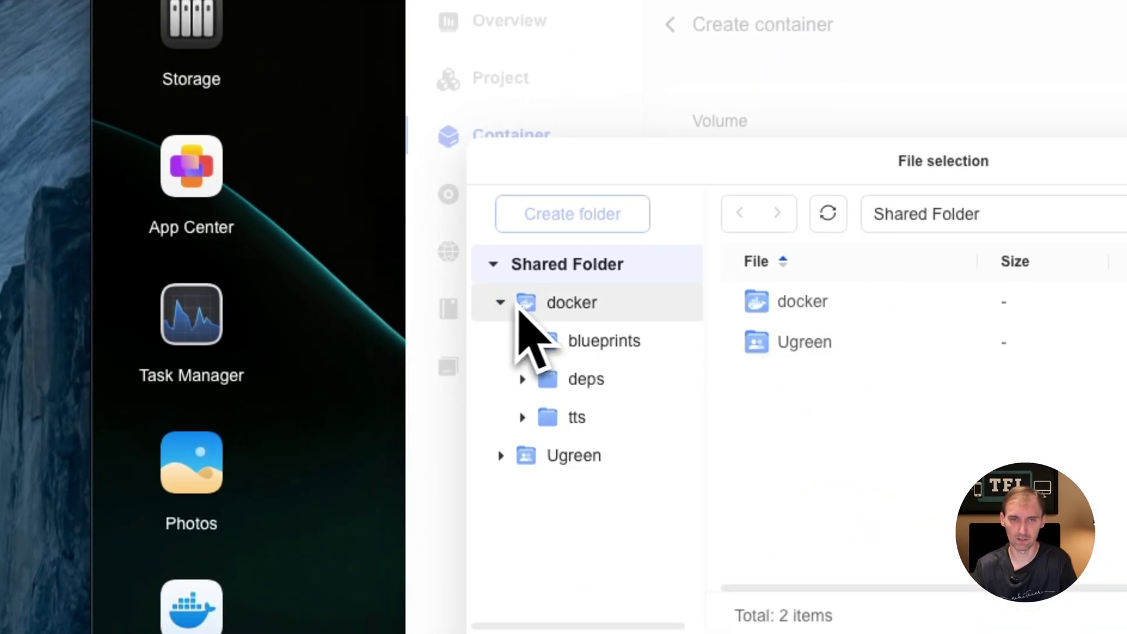
{"action": "left_click", "coordinate": [557, 311]}
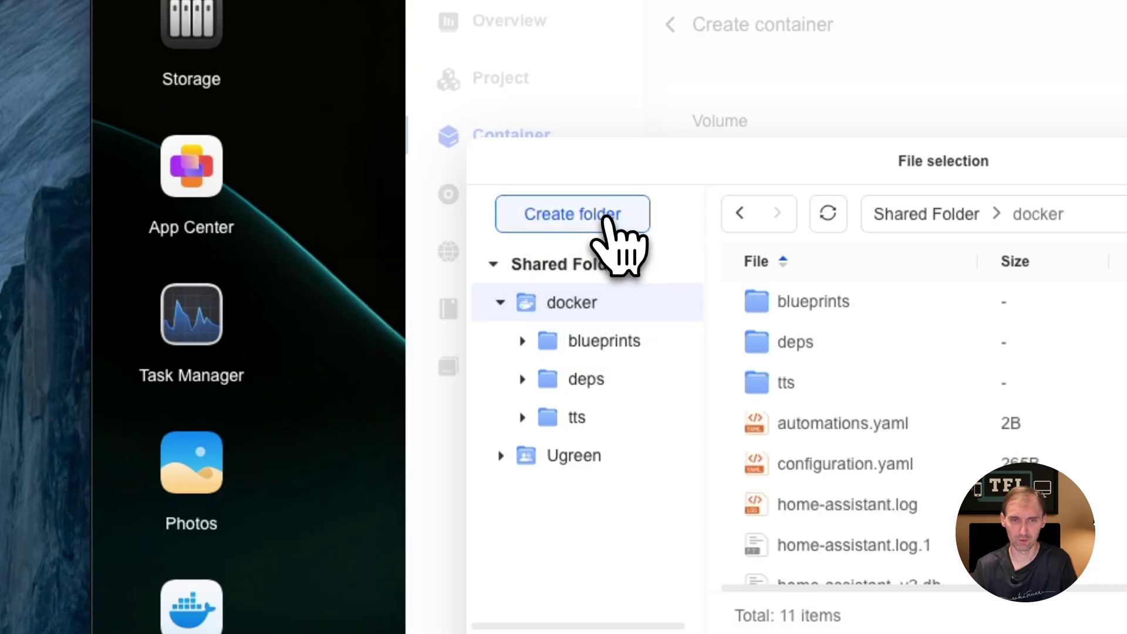
{"action": "left_click", "coordinate": [604, 222]}
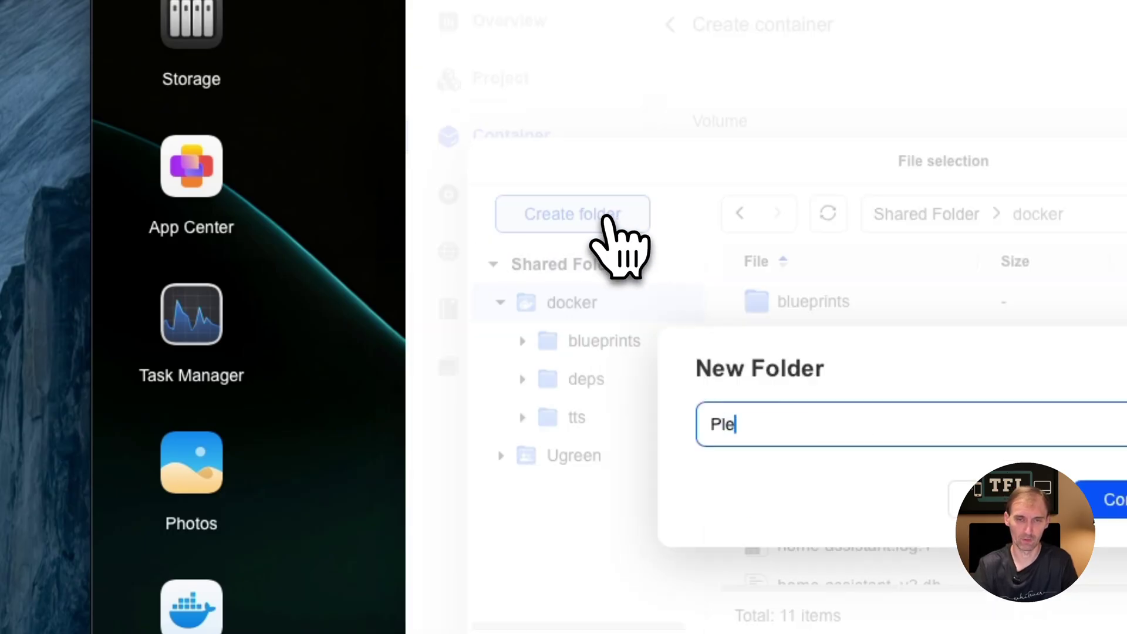
{"action": "type", "text": "Plex"}
{"action": "key", "text": "Return"}
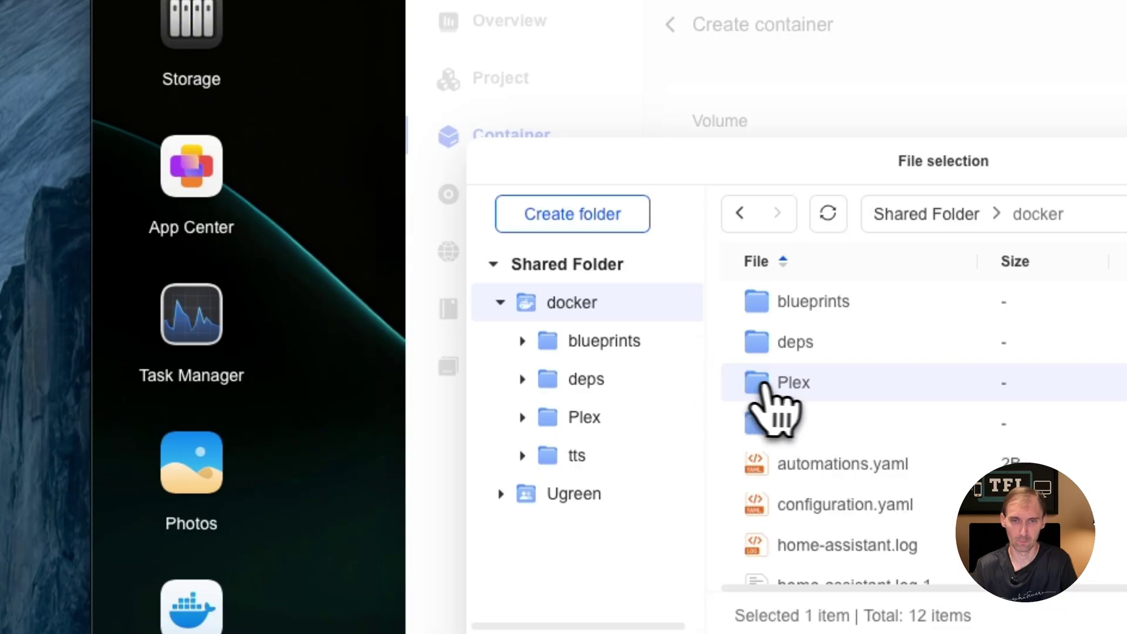
{"action": "double_click", "coordinate": [792, 384]}
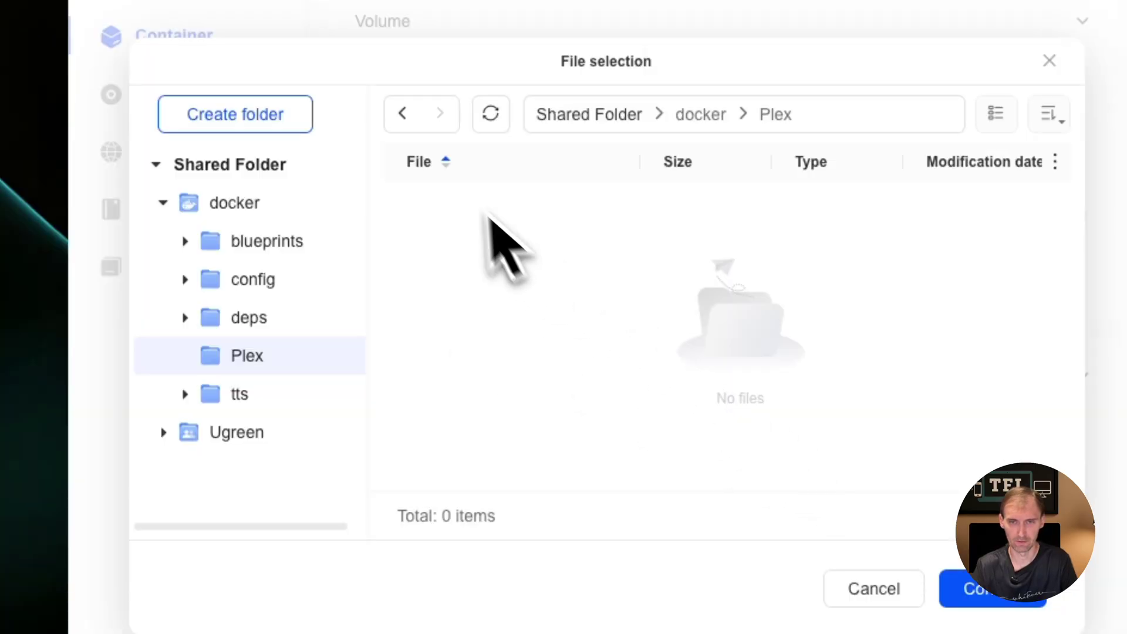
{"action": "left_click", "coordinate": [247, 119]}
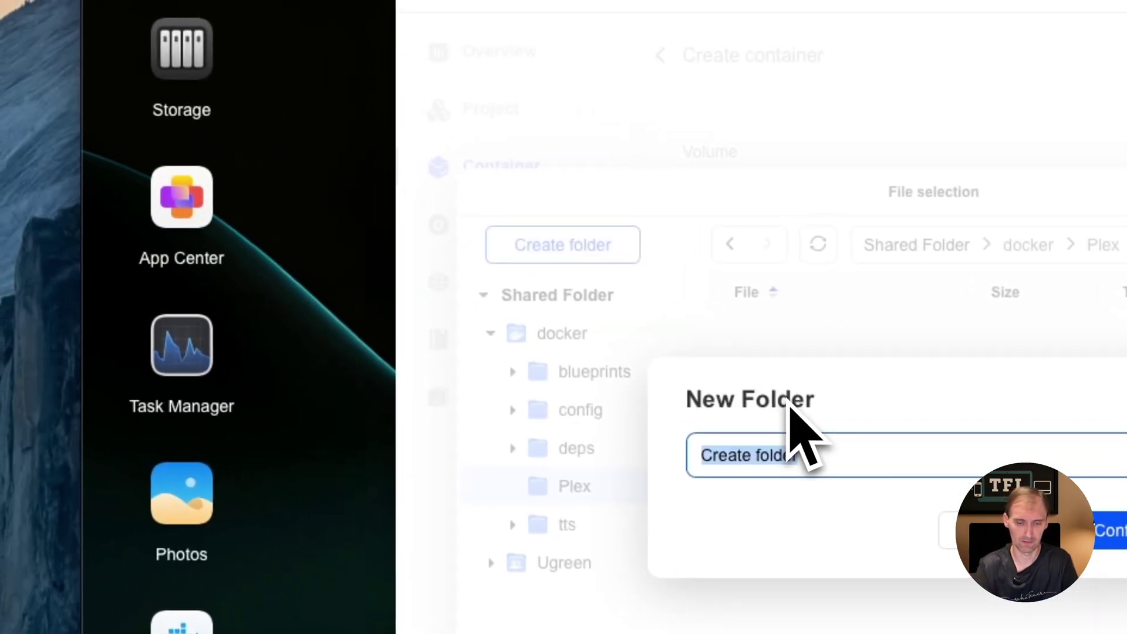
{"action": "type", "text": "config"}
{"action": "key", "text": "Return"}
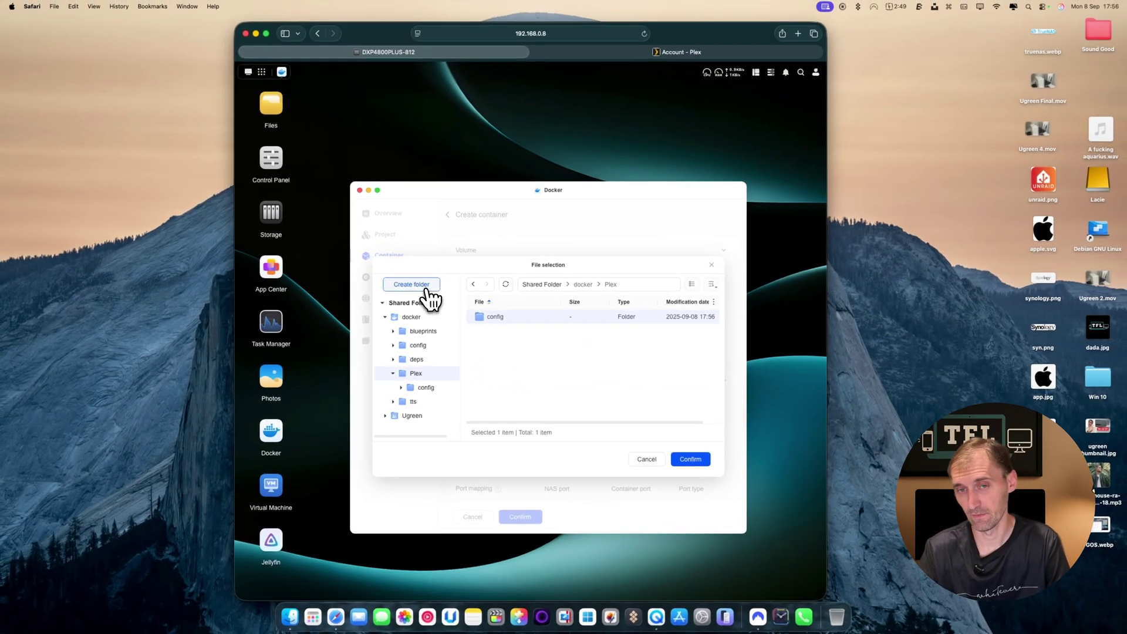
{"action": "left_click", "coordinate": [429, 289]}
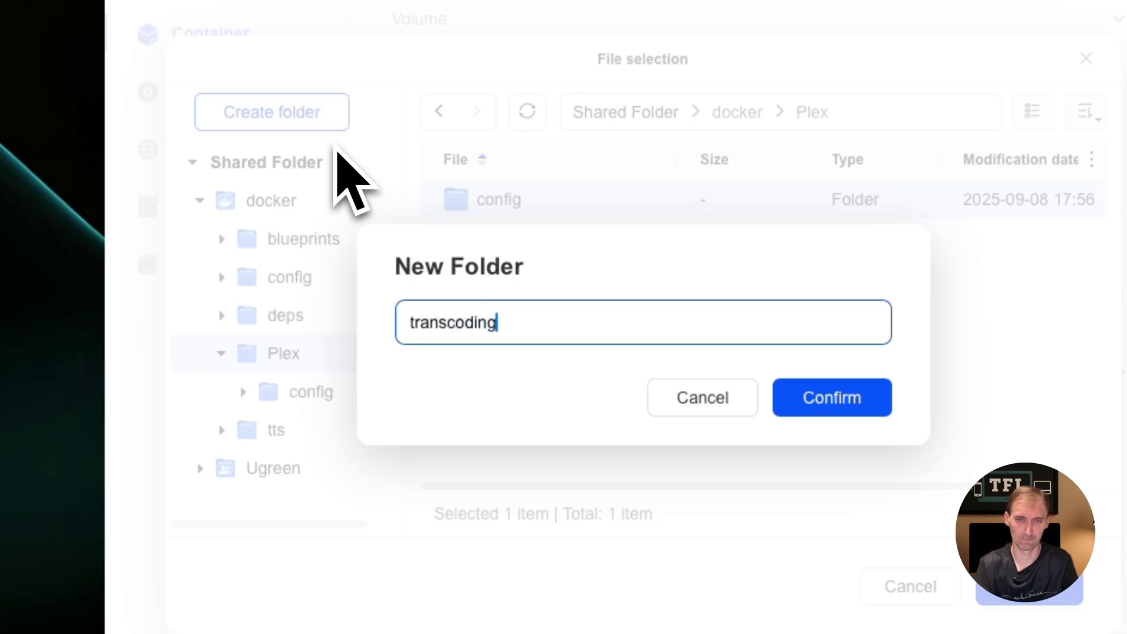
{"action": "key", "text": "Return"}
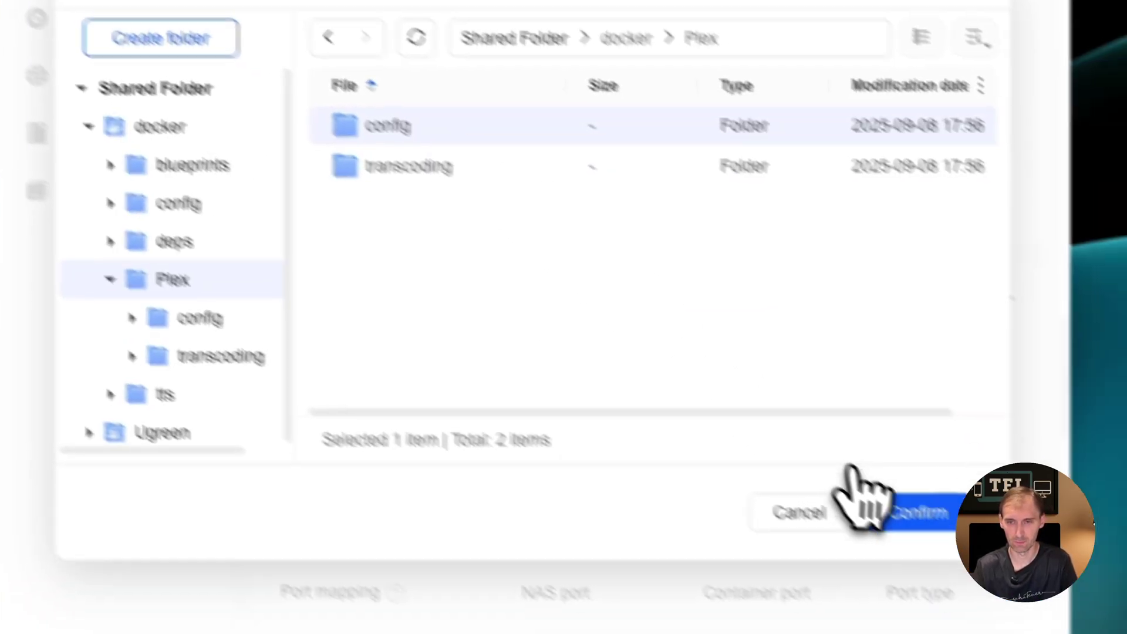
Map docker/Plex/config to /config and docker/Plex/transcoding to /transcoding, both read/write
{"action": "left_click", "coordinate": [986, 584]}
{"action": "left_click", "coordinate": [560, 88]}
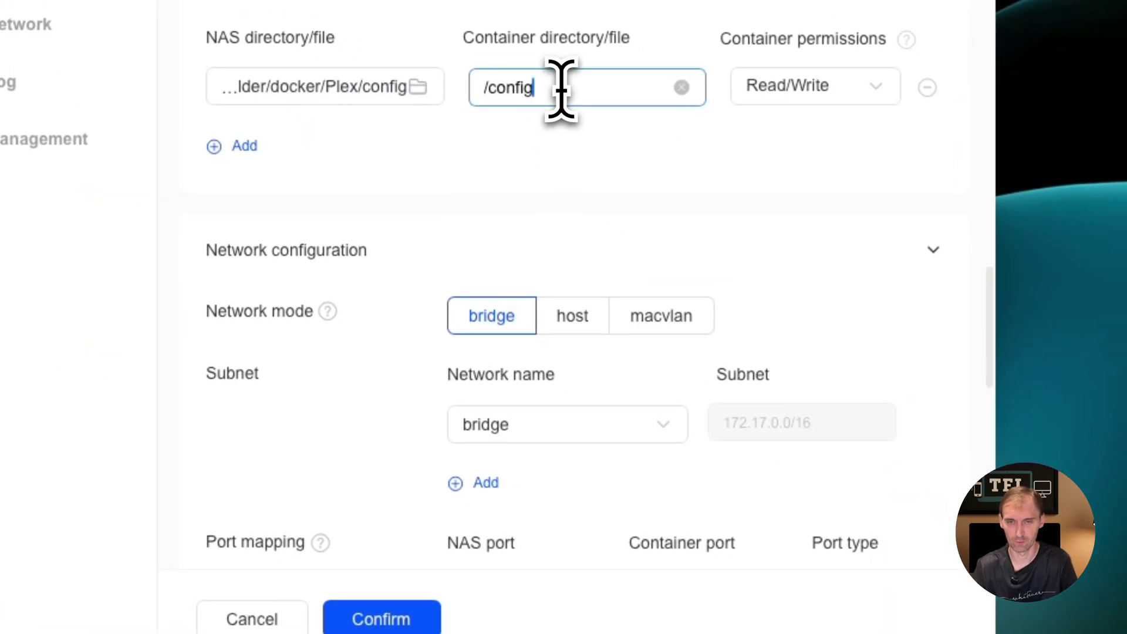
{"action": "type", "text": "/config"}
{"action": "left_click", "coordinate": [234, 146]}
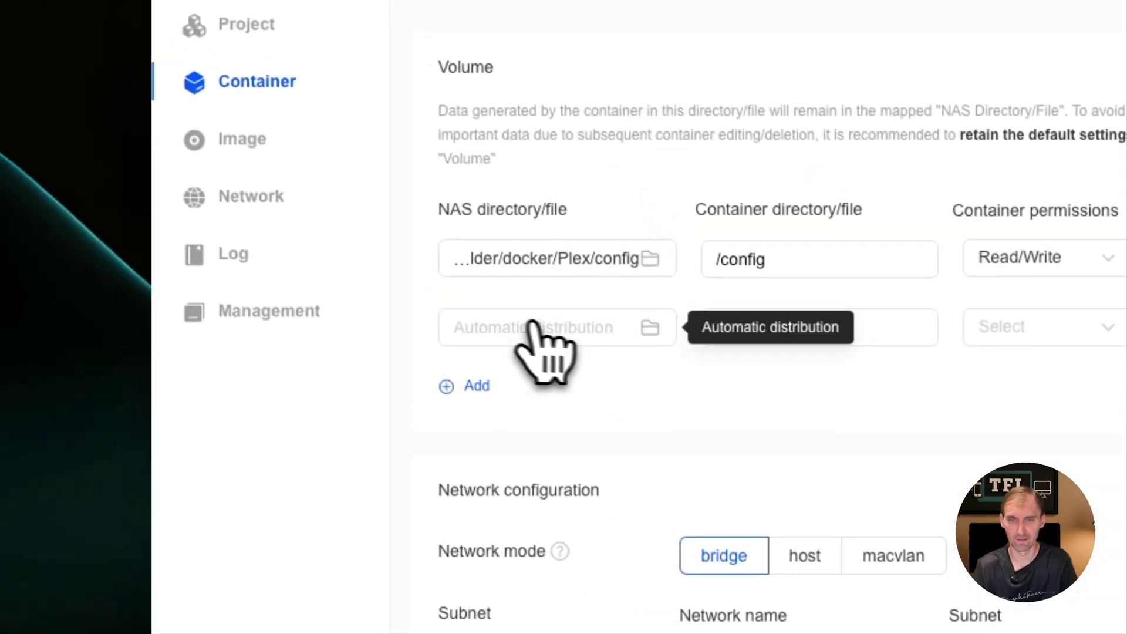
{"action": "left_click", "coordinate": [653, 330]}
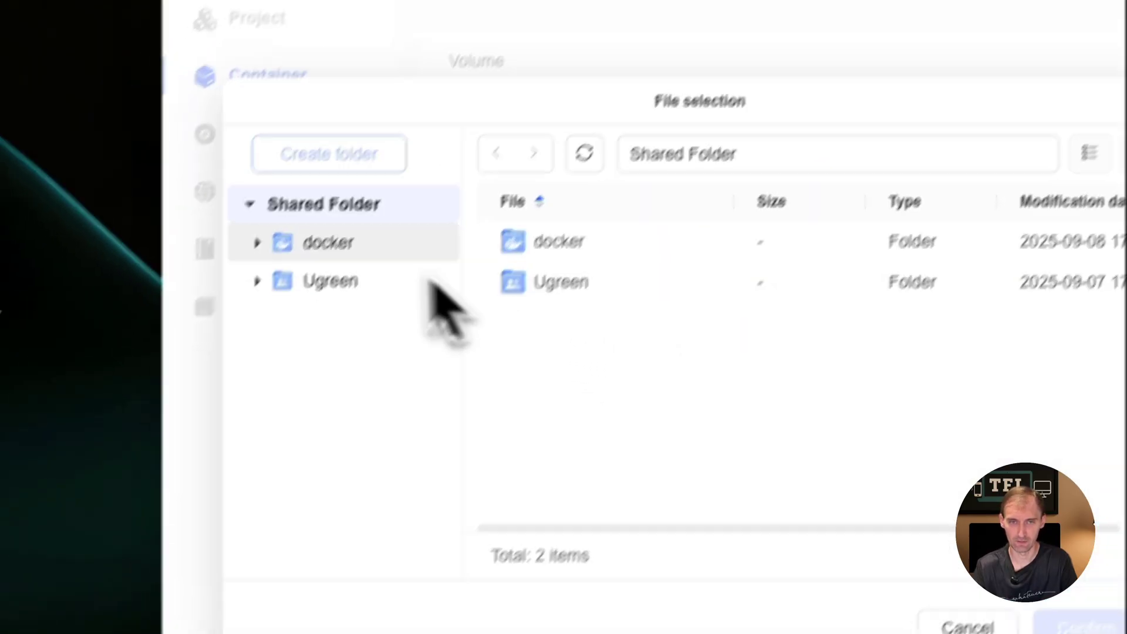
{"action": "left_click", "coordinate": [352, 160]}
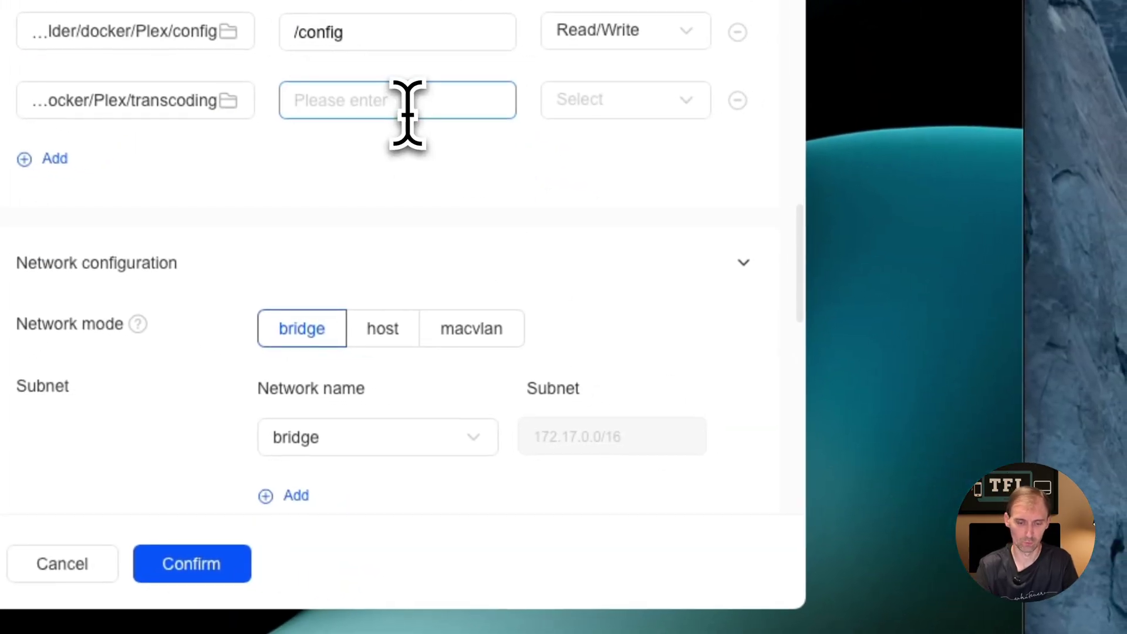
{"action": "left_click", "coordinate": [406, 113]}
{"action": "type", "text": "/transcodi"}
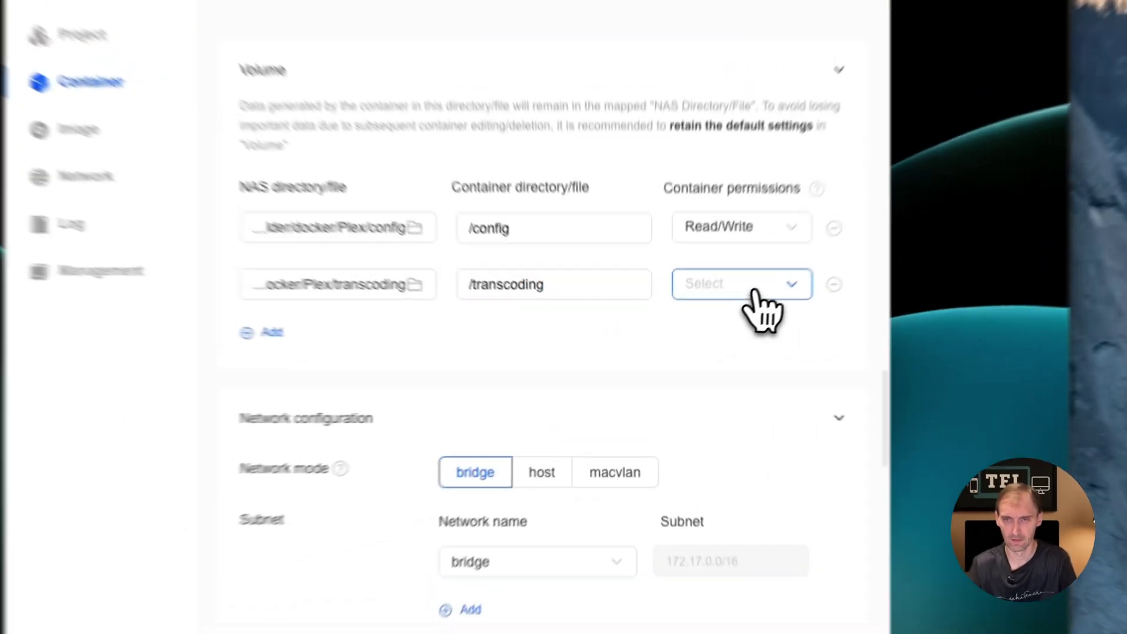
{"action": "left_click", "coordinate": [684, 349]}
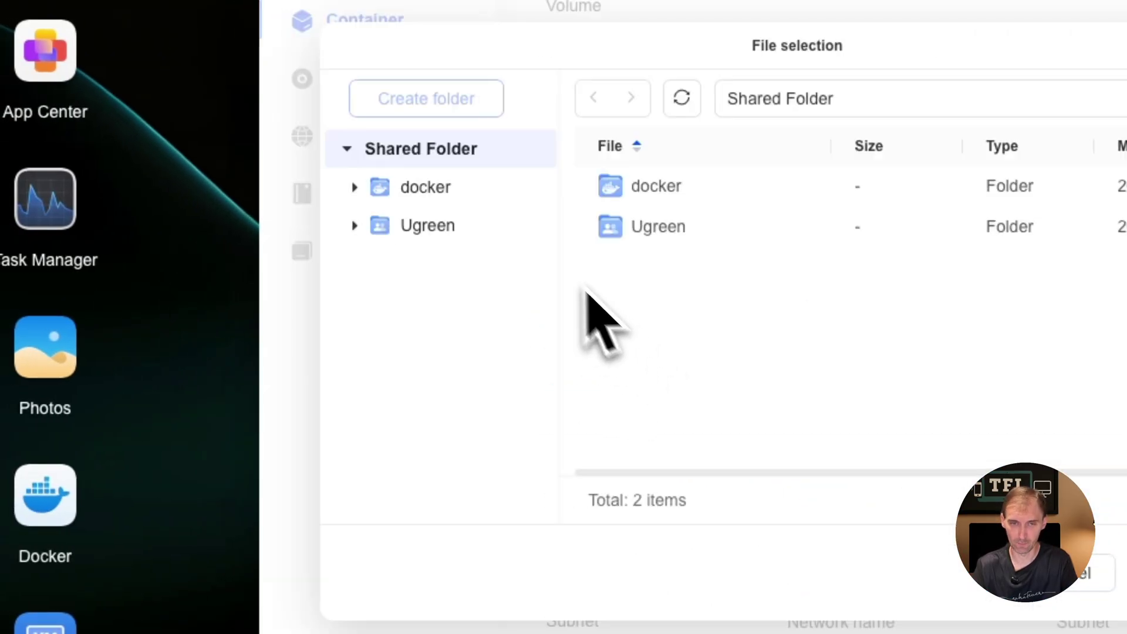
Map the Ugreen/Network folder to /movies with read/write access
{"action": "left_click", "coordinate": [355, 226]}
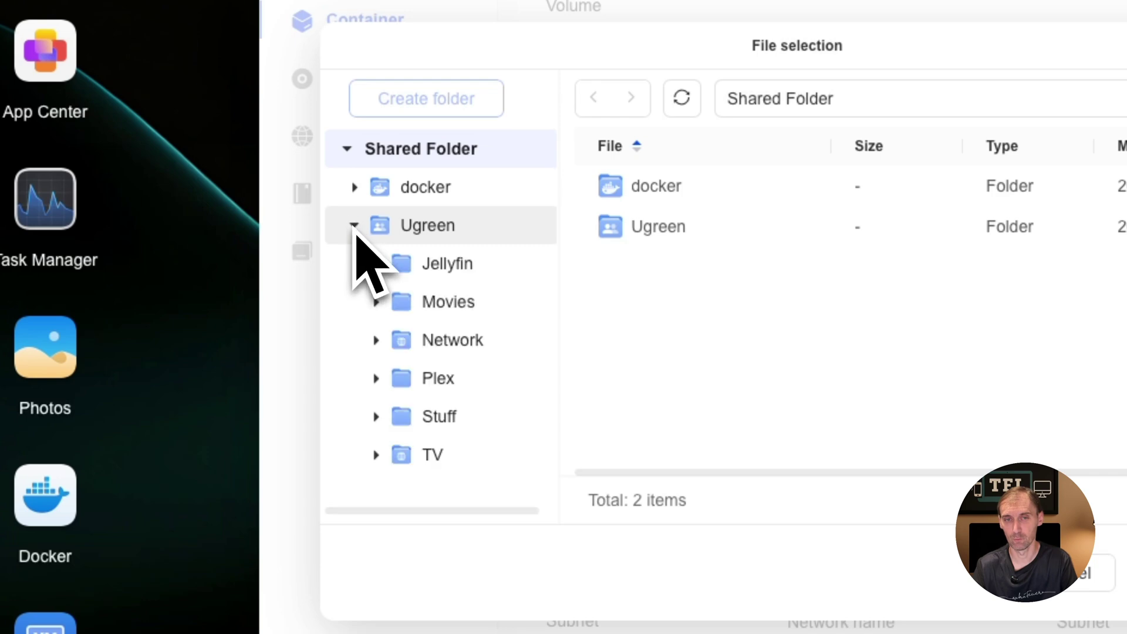
{"action": "left_click", "coordinate": [439, 351]}
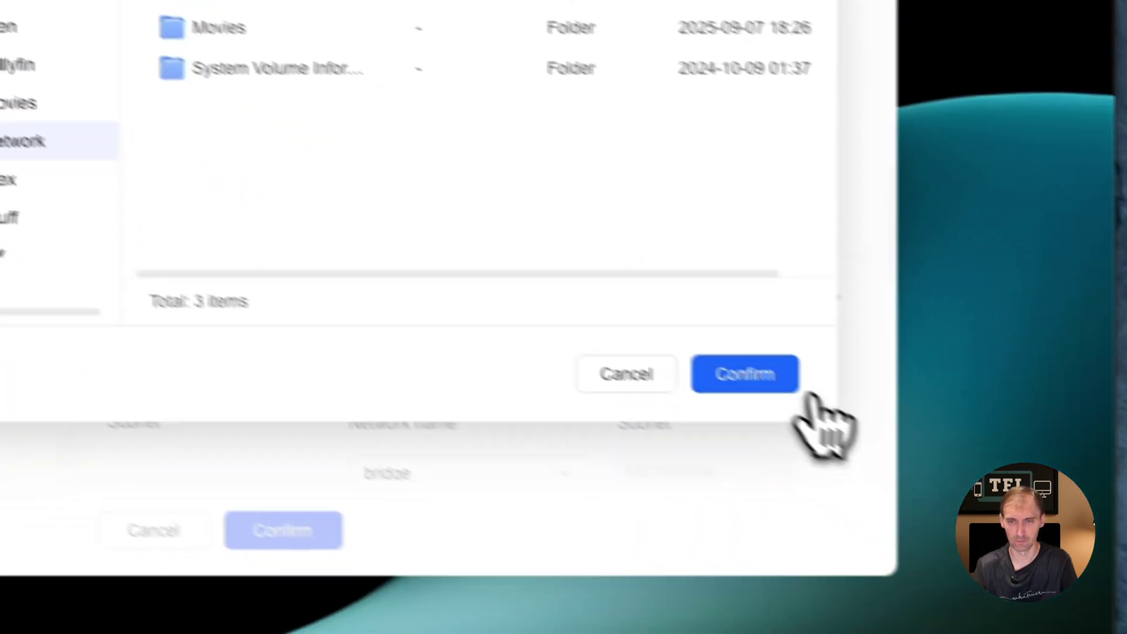
{"action": "left_click", "coordinate": [1124, 573]}
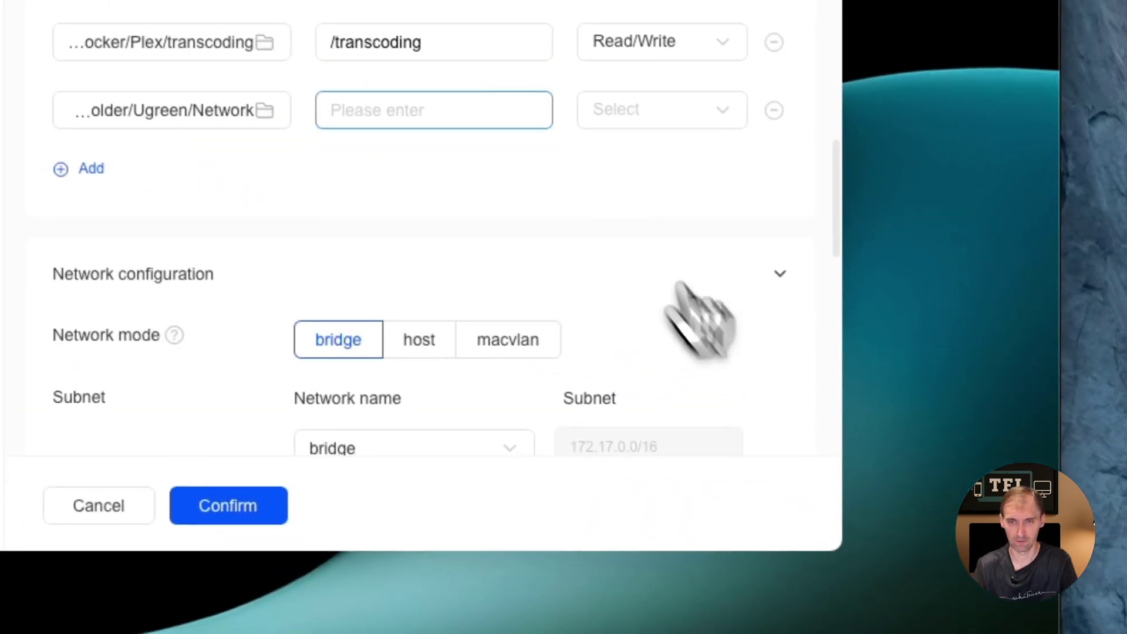
{"action": "left_click", "coordinate": [398, 104]}
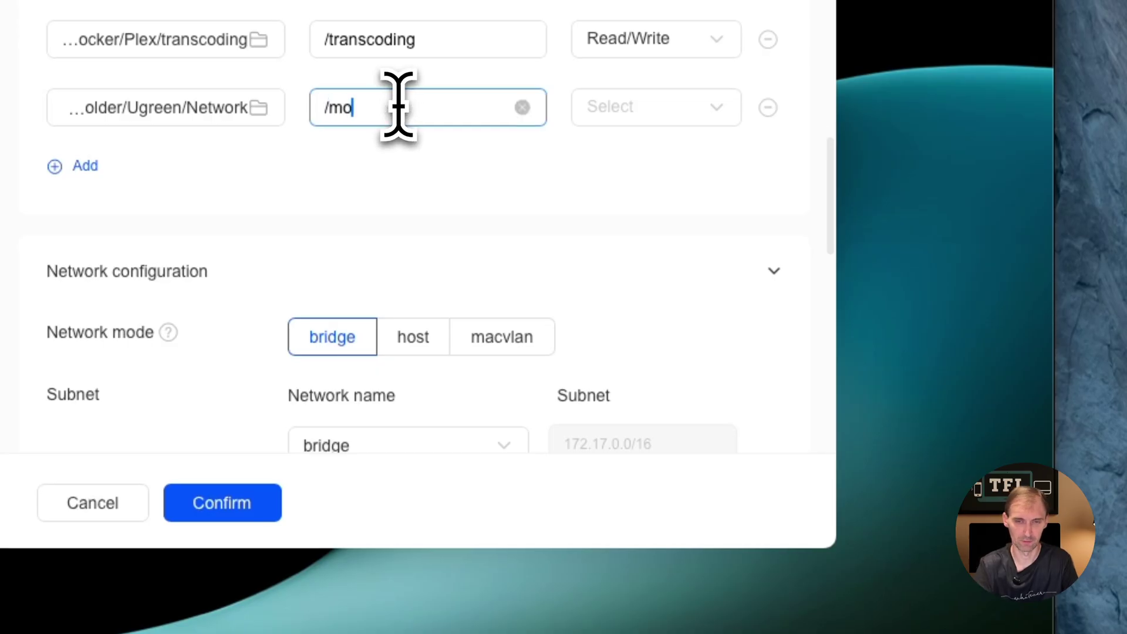
{"action": "left_click", "coordinate": [602, 117]}
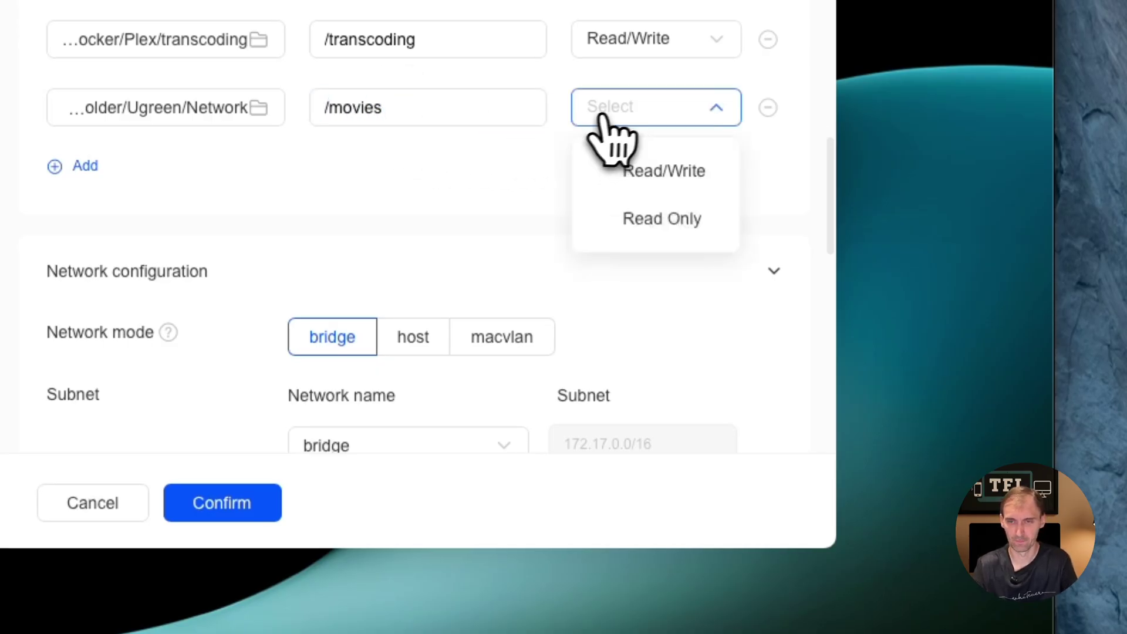
{"action": "left_click", "coordinate": [624, 154]}
Add another volume mapping Ugreen/TV to /TV Shows with read/write access
{"action": "left_click", "coordinate": [86, 165]}
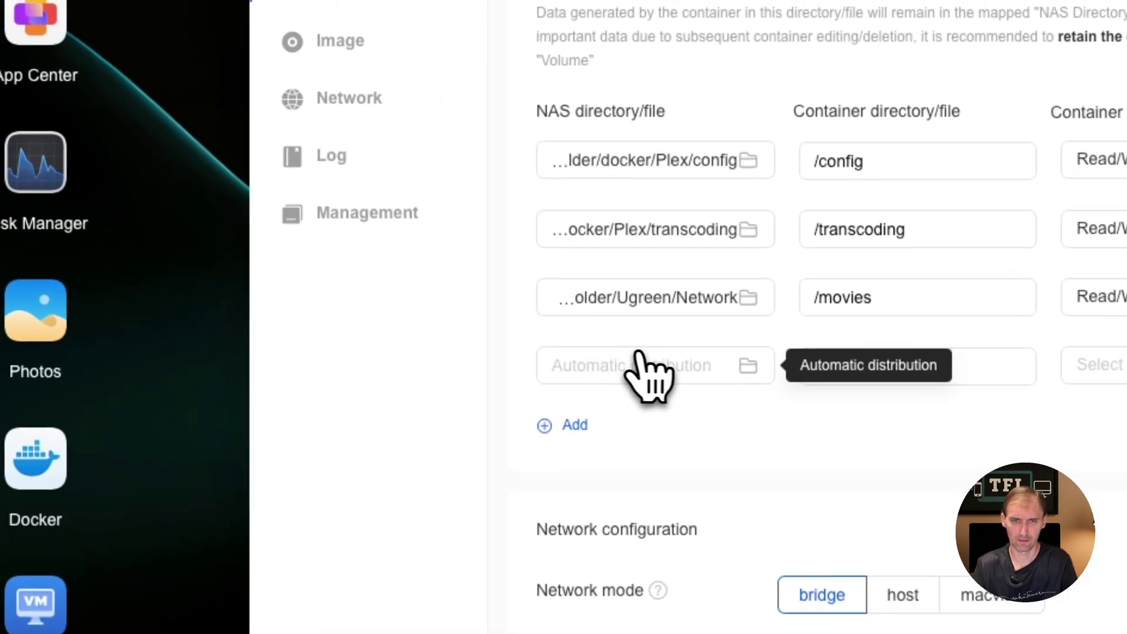
{"action": "left_click", "coordinate": [638, 352]}
{"action": "left_click", "coordinate": [345, 189]}
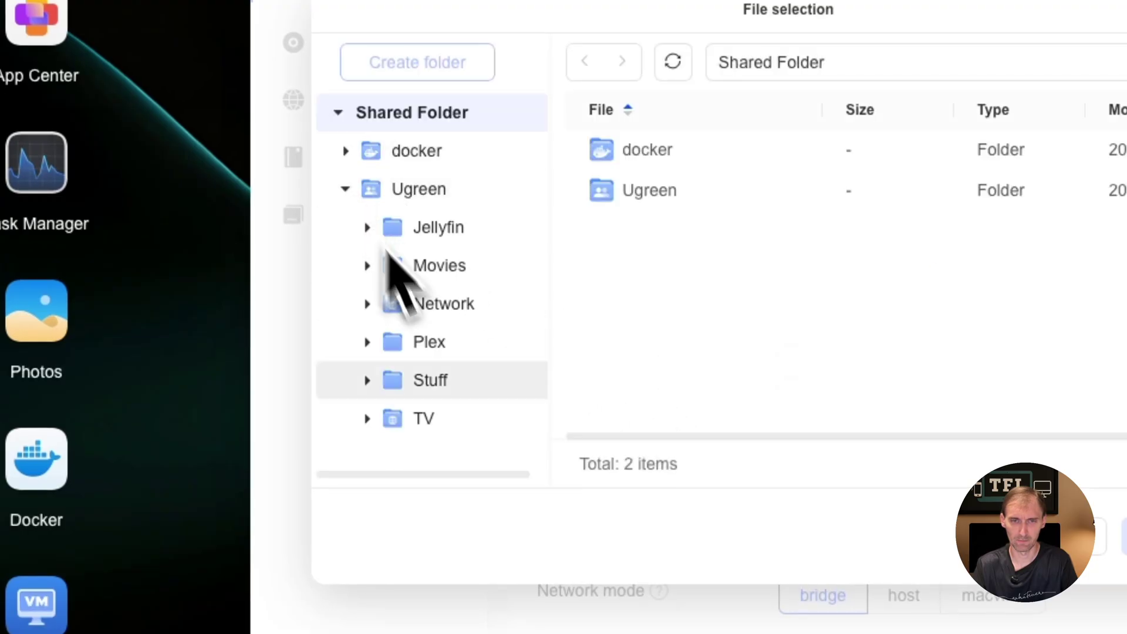
{"action": "left_click", "coordinate": [422, 419]}
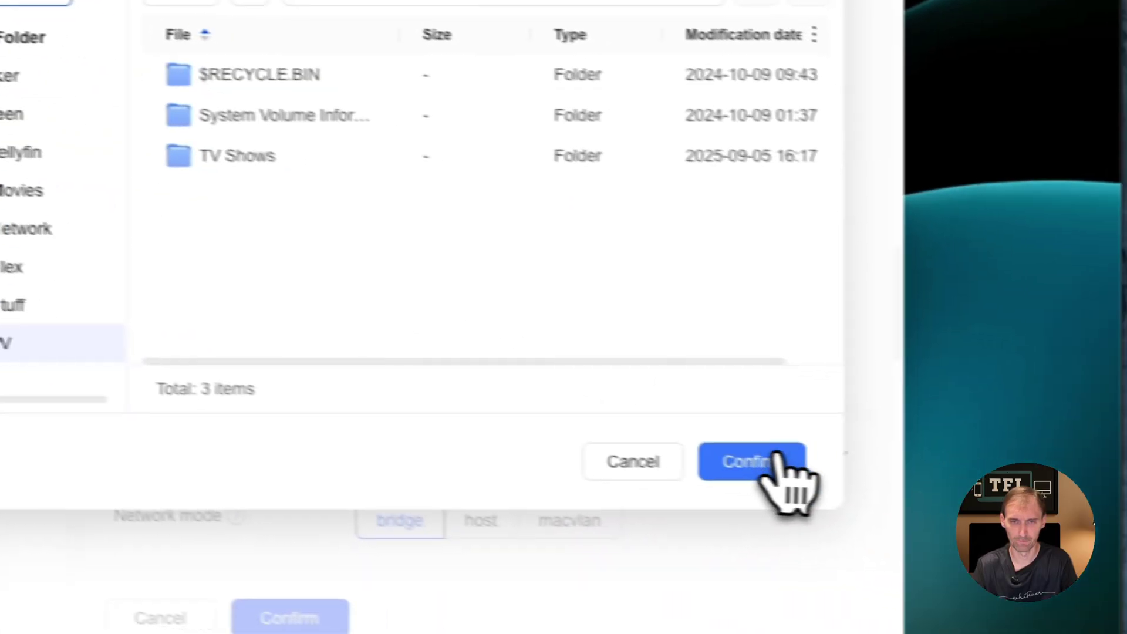
{"action": "left_click", "coordinate": [777, 461]}
{"action": "left_click", "coordinate": [449, 283]}
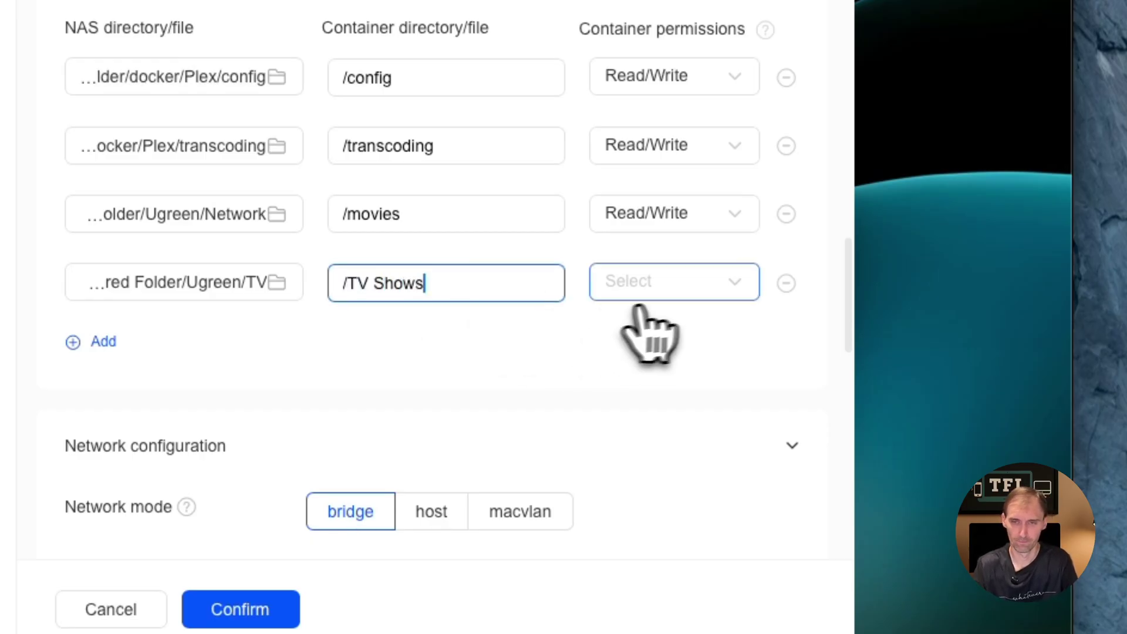
{"action": "left_click", "coordinate": [669, 297]}
Set the TV Shows volume permission to Read/Write
{"action": "left_click", "coordinate": [674, 345]}
{"action": "scroll", "coordinate": [586, 352], "scroll_direction": "down", "scroll_amount": 3}
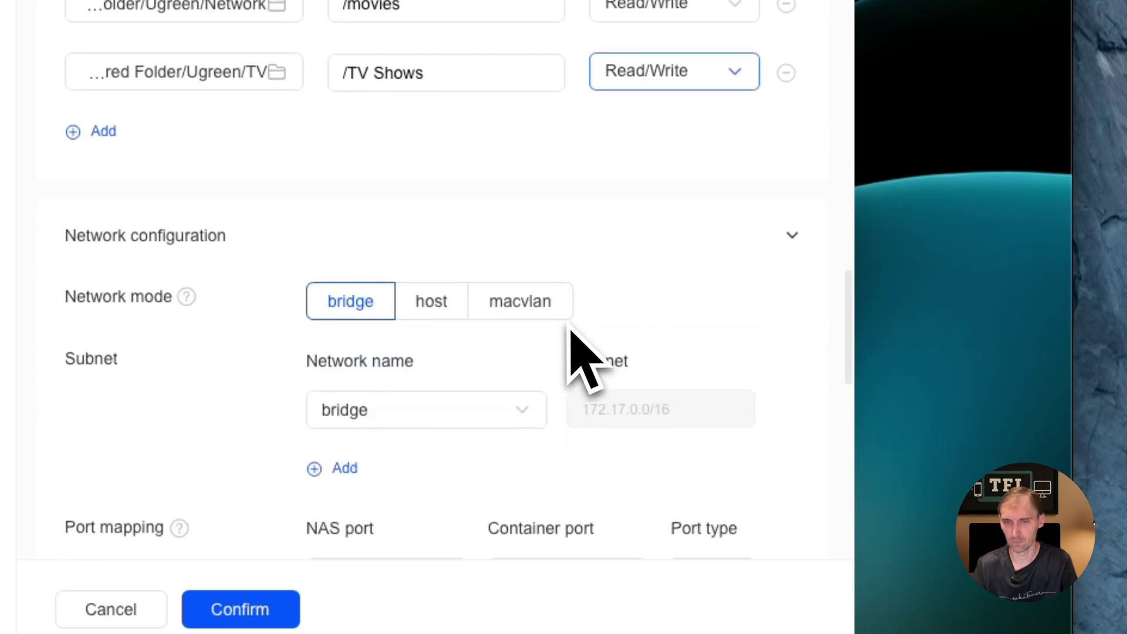
{"action": "scroll", "coordinate": [581, 358], "scroll_direction": "down", "scroll_amount": 3}
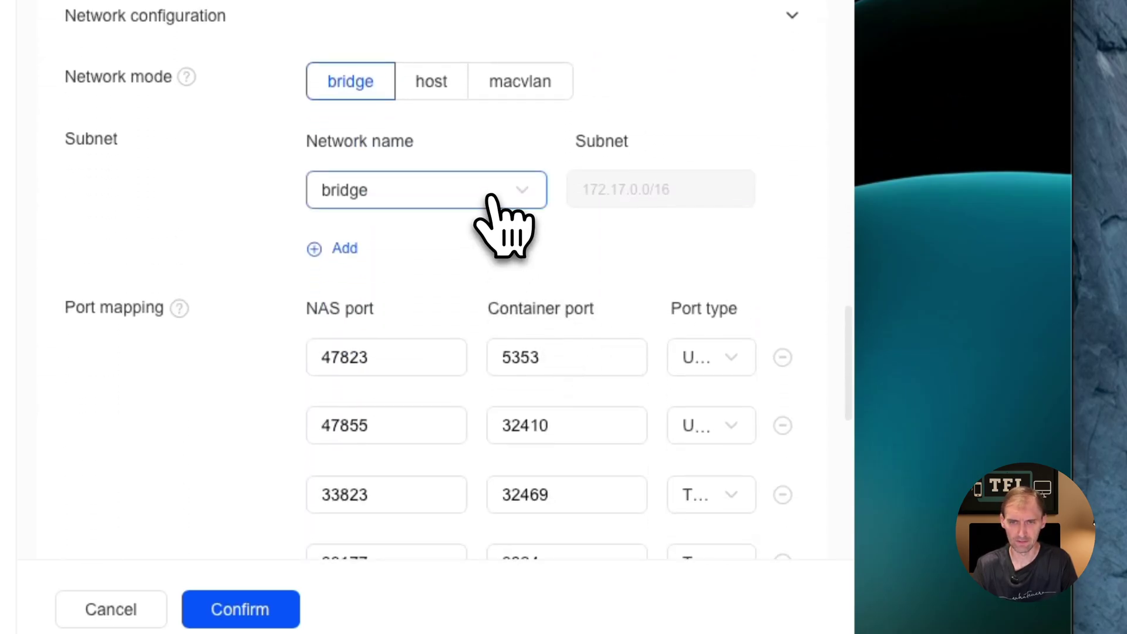
Keep bridge network mode and review the preset port mappings, e.g. 47823 to 5353
{"action": "left_click", "coordinate": [489, 196]}
{"action": "left_click", "coordinate": [486, 192]}
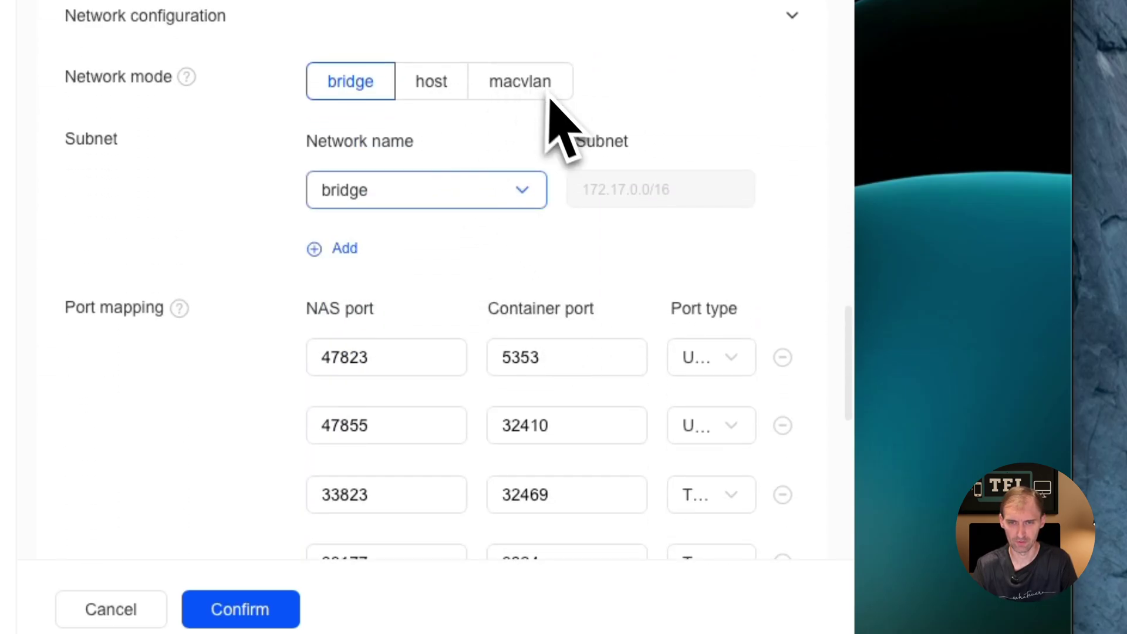
{"action": "scroll", "coordinate": [557, 135], "scroll_direction": "down", "scroll_amount": 4}
{"action": "left_click", "coordinate": [546, 141]}
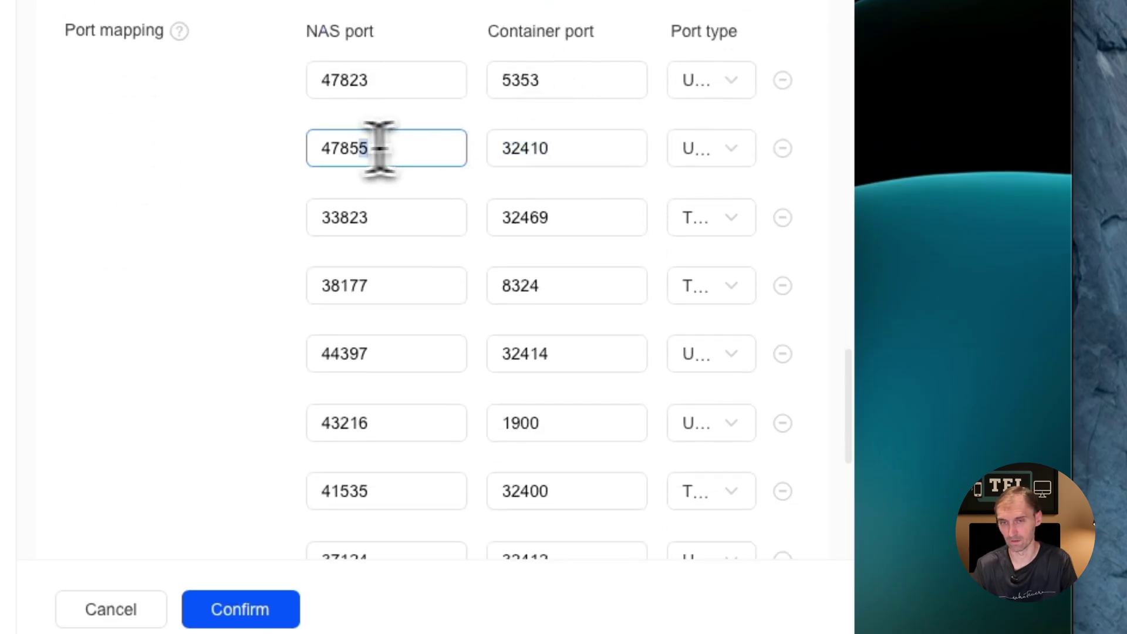
{"action": "scroll", "coordinate": [340, 164], "scroll_direction": "down", "scroll_amount": 7}
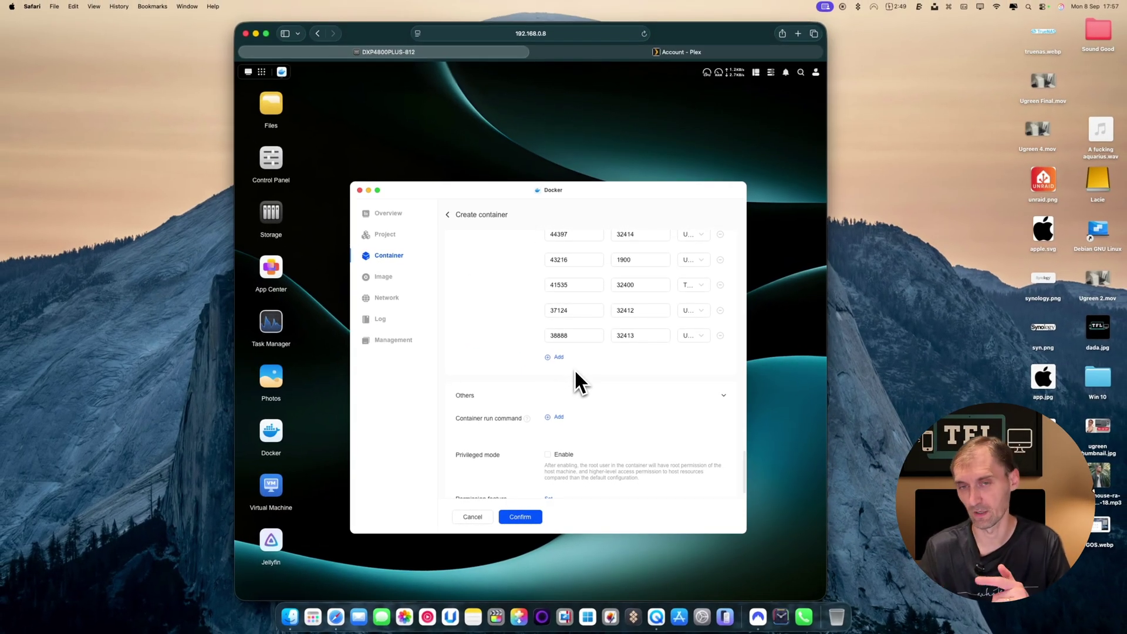
{"action": "scroll", "coordinate": [575, 372], "scroll_direction": "down", "scroll_amount": 1}
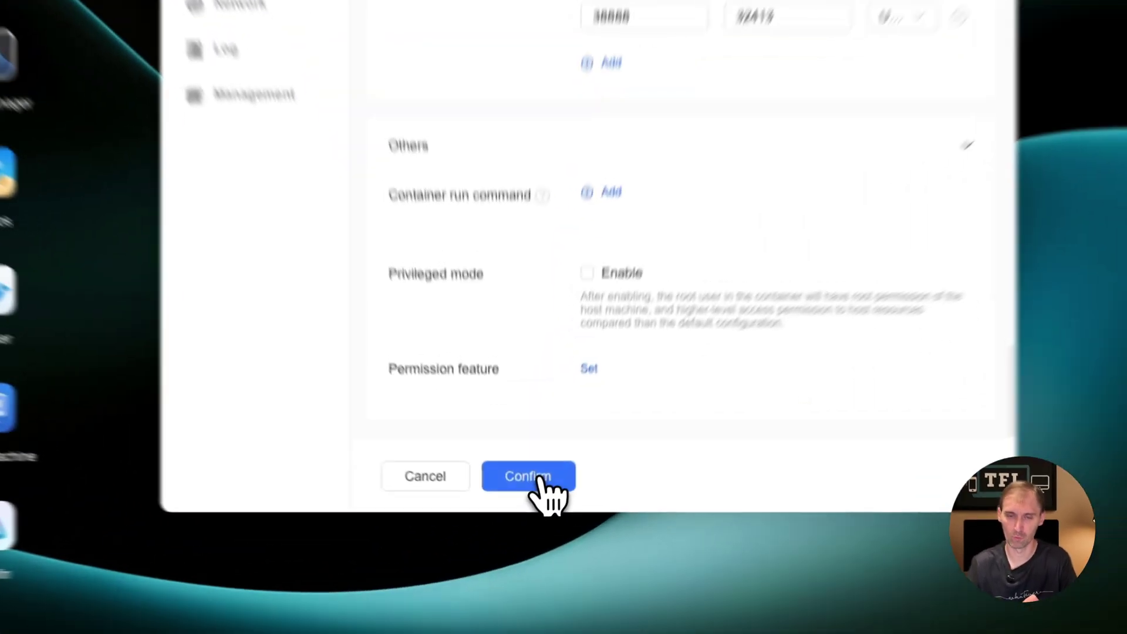
Submit the Plex container form and confirm creation with 'Run container after creation' ticked
{"action": "left_click", "coordinate": [529, 515]}
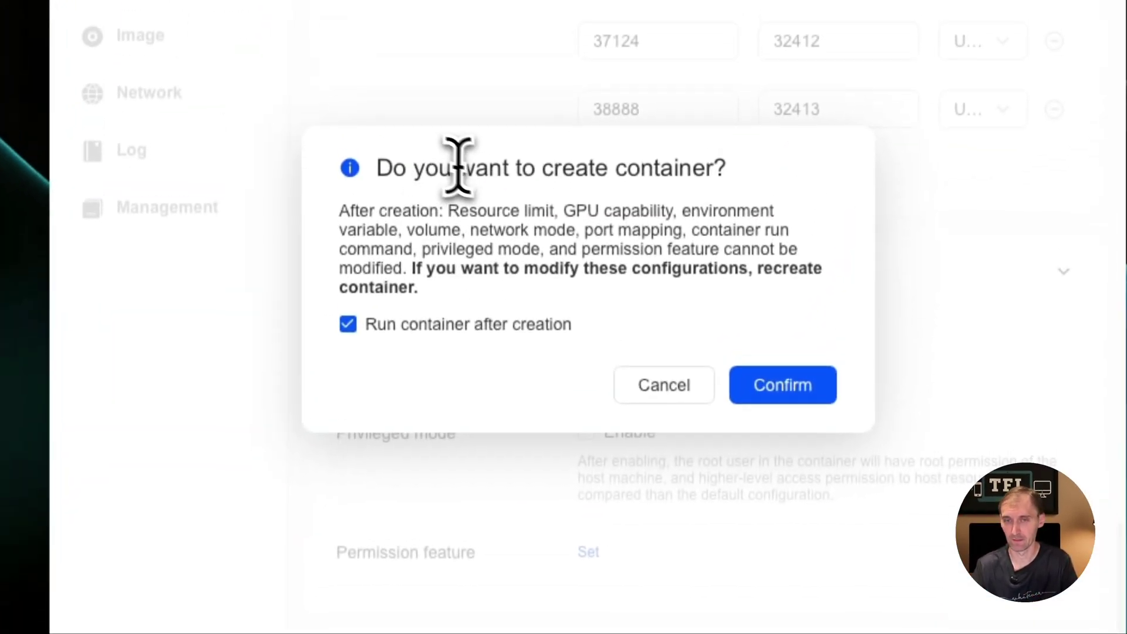
{"action": "left_click_drag", "start_coordinate": [488, 177], "coordinate": [735, 190]}
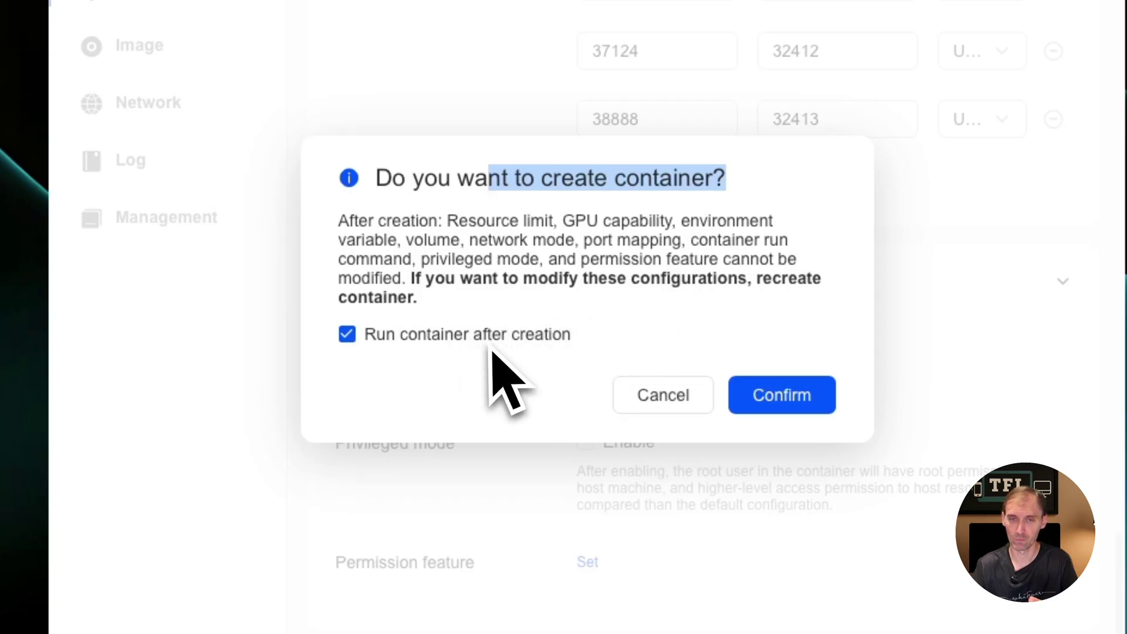
{"action": "left_click", "coordinate": [767, 405]}
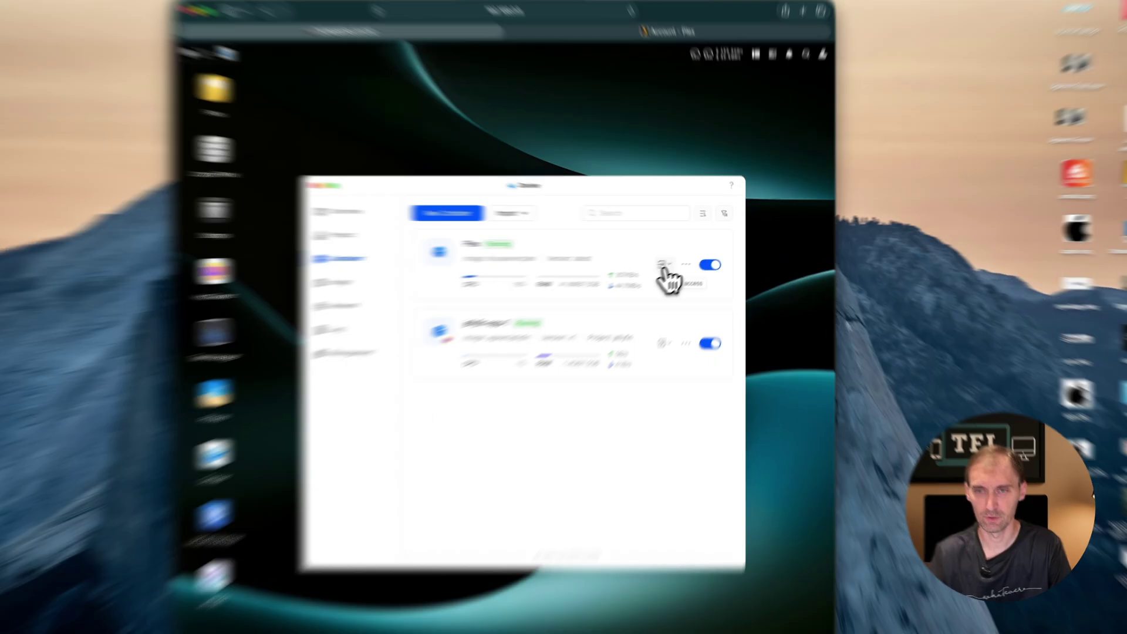
Open the Plex container's 41535:32400 port link to reach Plex's How Plex Works page
{"action": "left_click", "coordinate": [674, 262]}
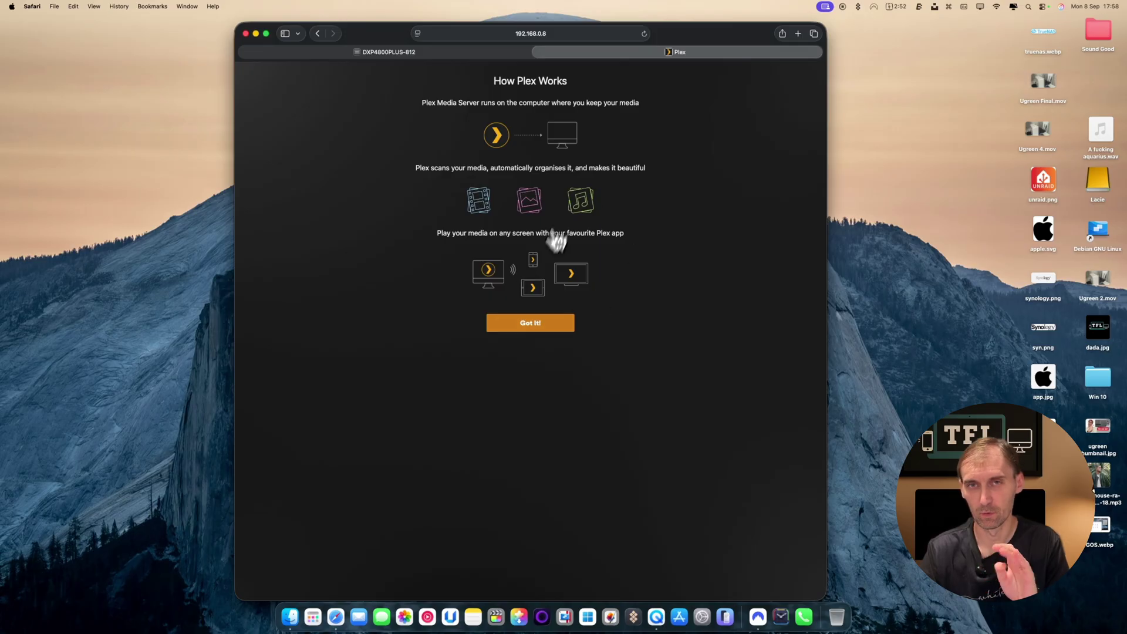
Dismiss the Plex introduction, accept the server name, and start a new Films library
{"action": "left_click", "coordinate": [594, 332]}
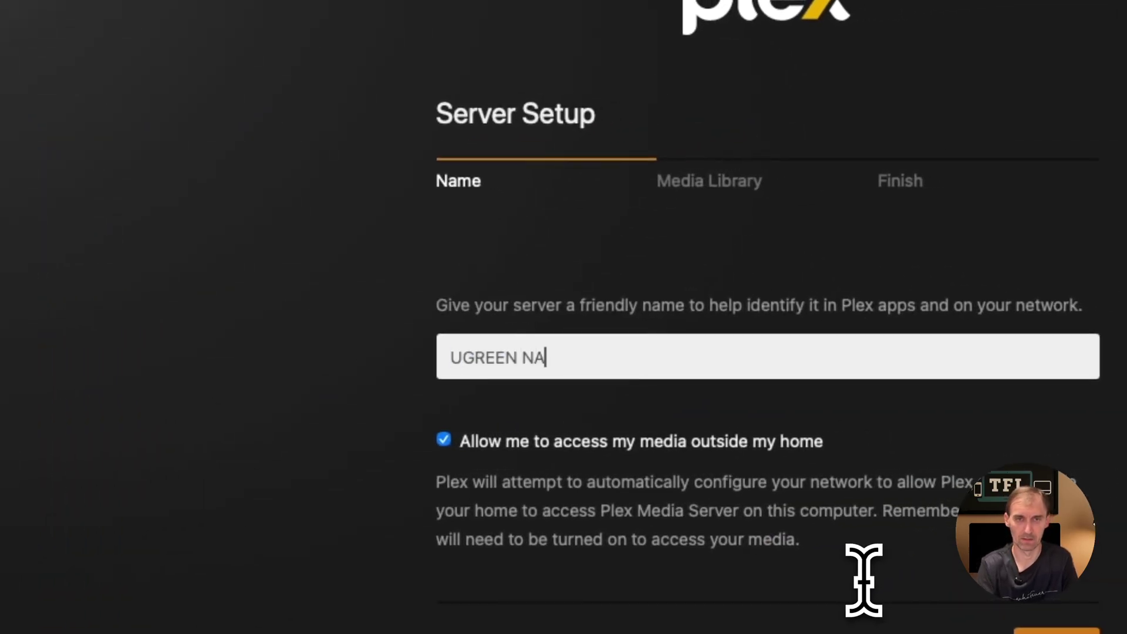
{"action": "left_click", "coordinate": [670, 193]}
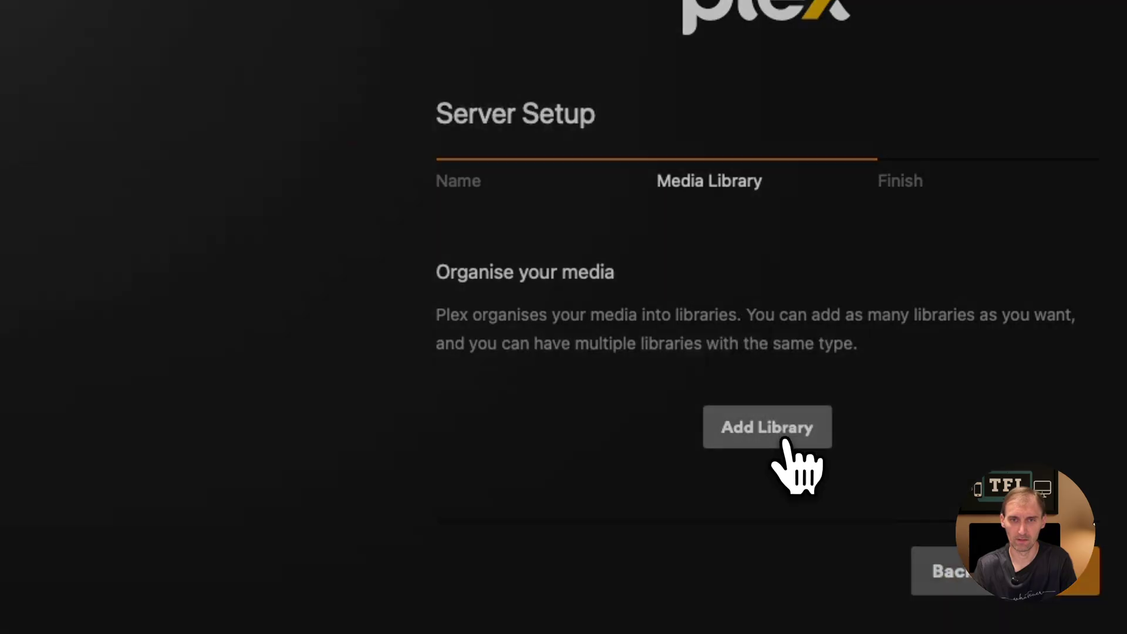
{"action": "left_click", "coordinate": [782, 441]}
{"action": "left_click", "coordinate": [674, 247]}
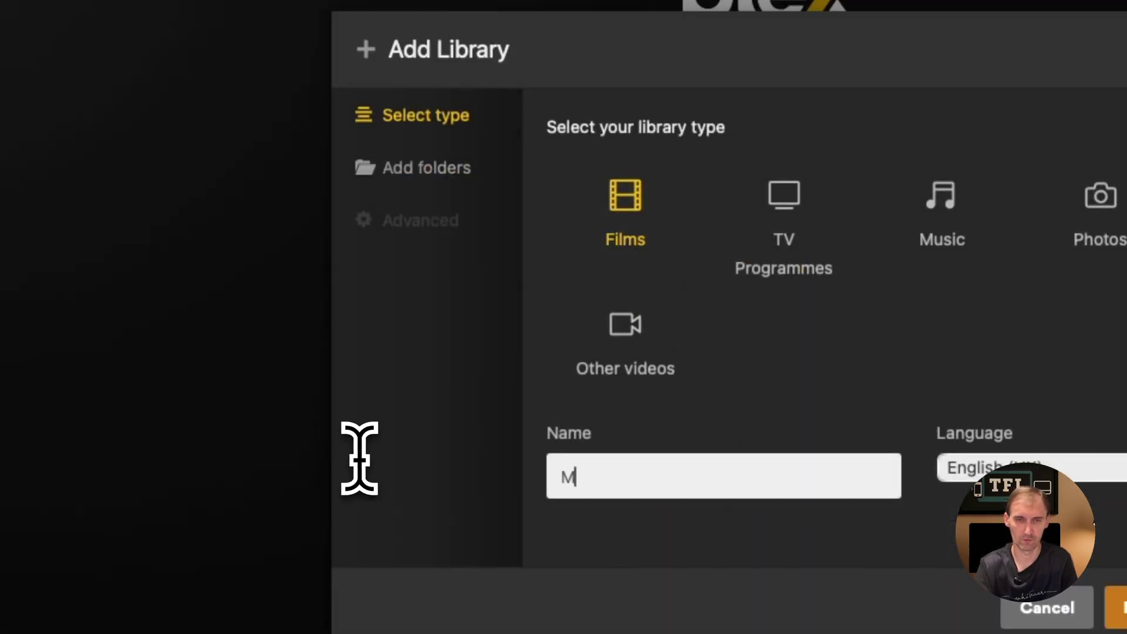
Name the library 'Movies' and add /movies/Movies as its folder
{"action": "type", "text": "Movies"}
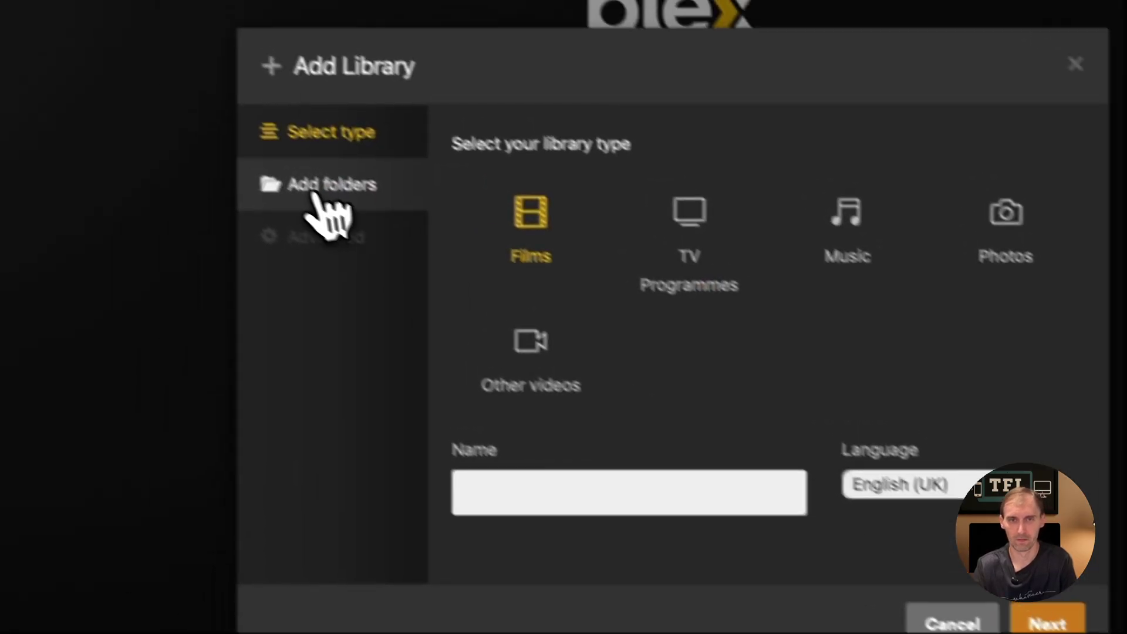
{"action": "left_click", "coordinate": [426, 169]}
{"action": "left_click", "coordinate": [845, 192]}
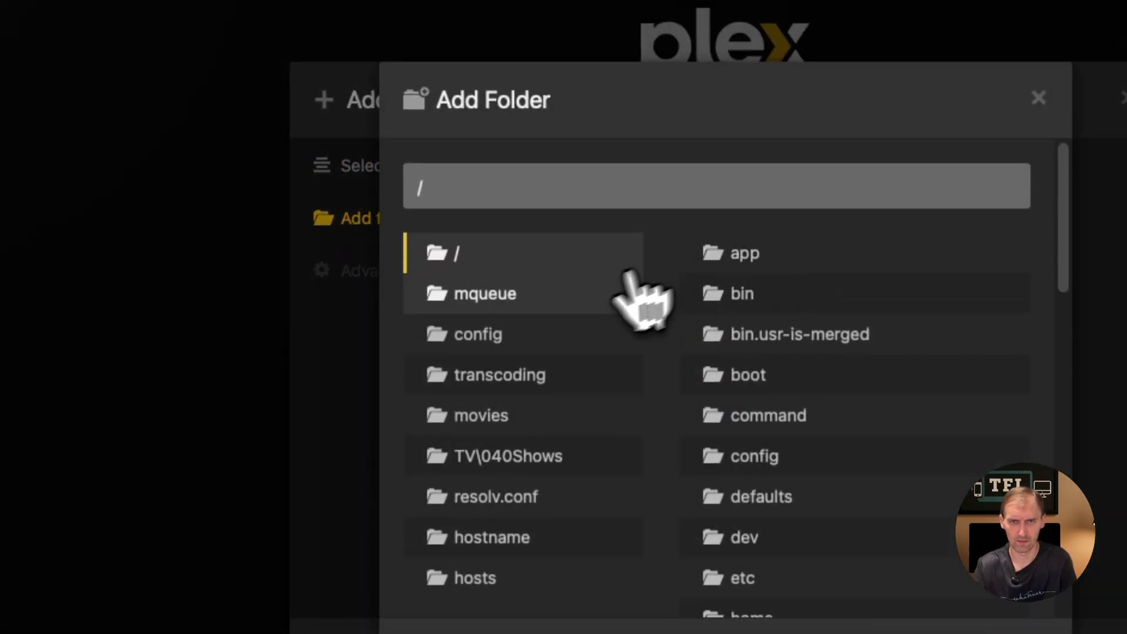
{"action": "left_click", "coordinate": [508, 414]}
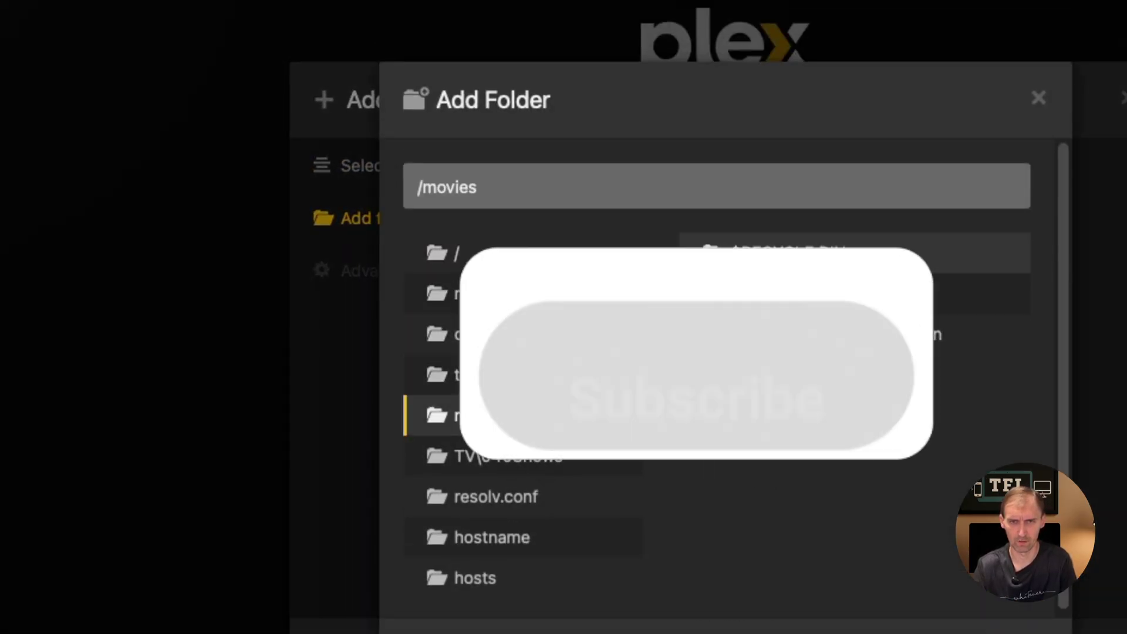
{"action": "left_click", "coordinate": [754, 293]}
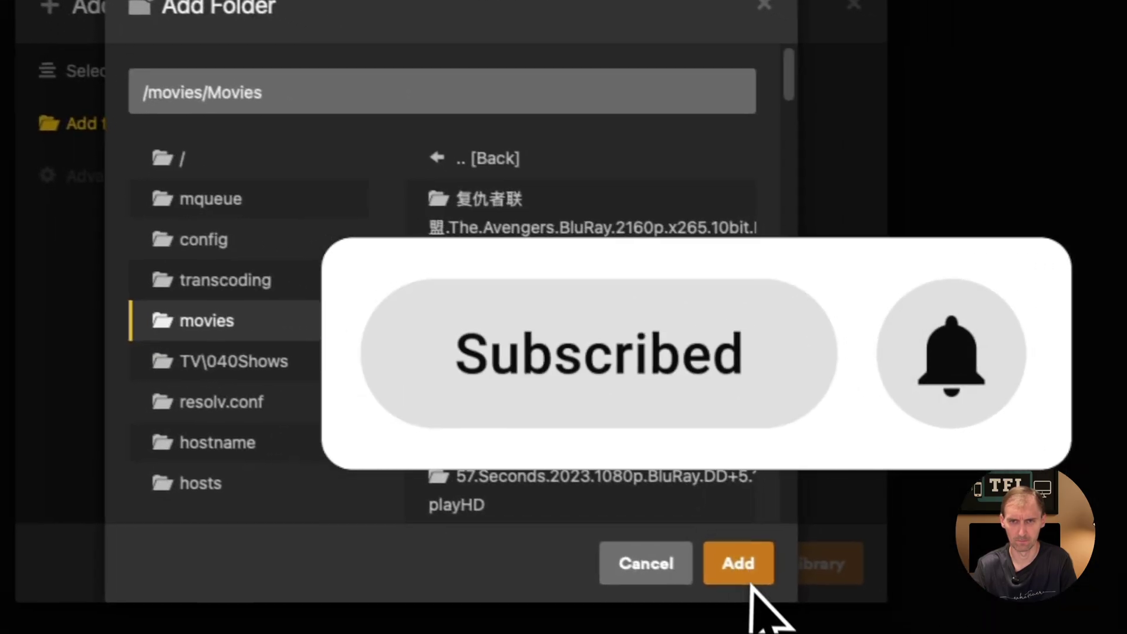
{"action": "left_click", "coordinate": [892, 614]}
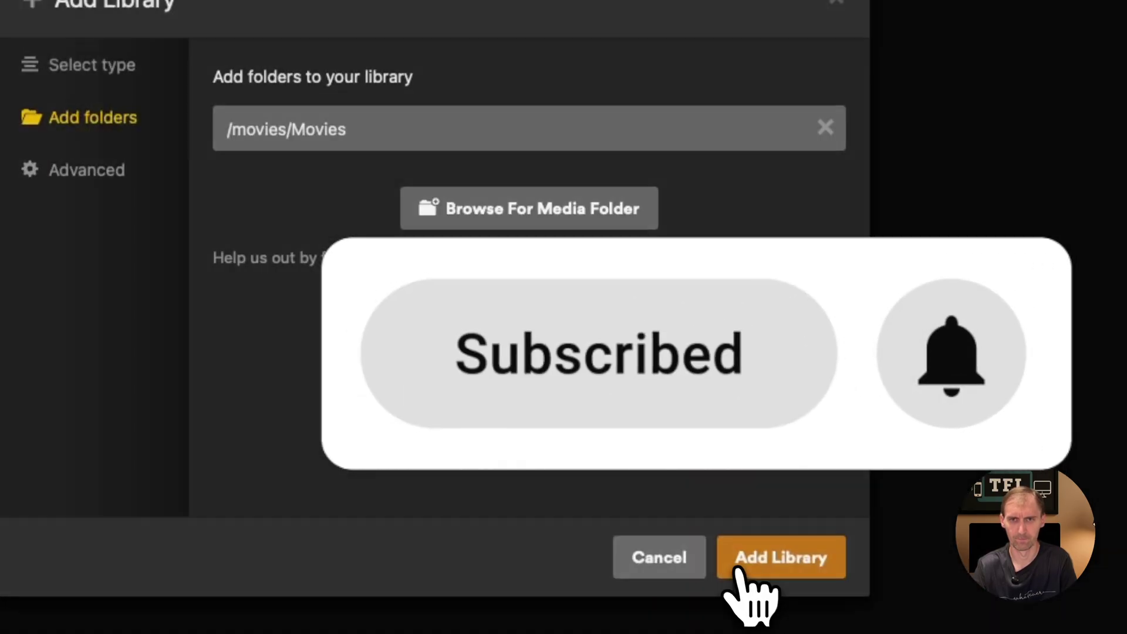
Create the Movies library, then start a second library of type TV Programmes
{"action": "left_click", "coordinate": [815, 557]}
{"action": "left_click", "coordinate": [472, 380]}
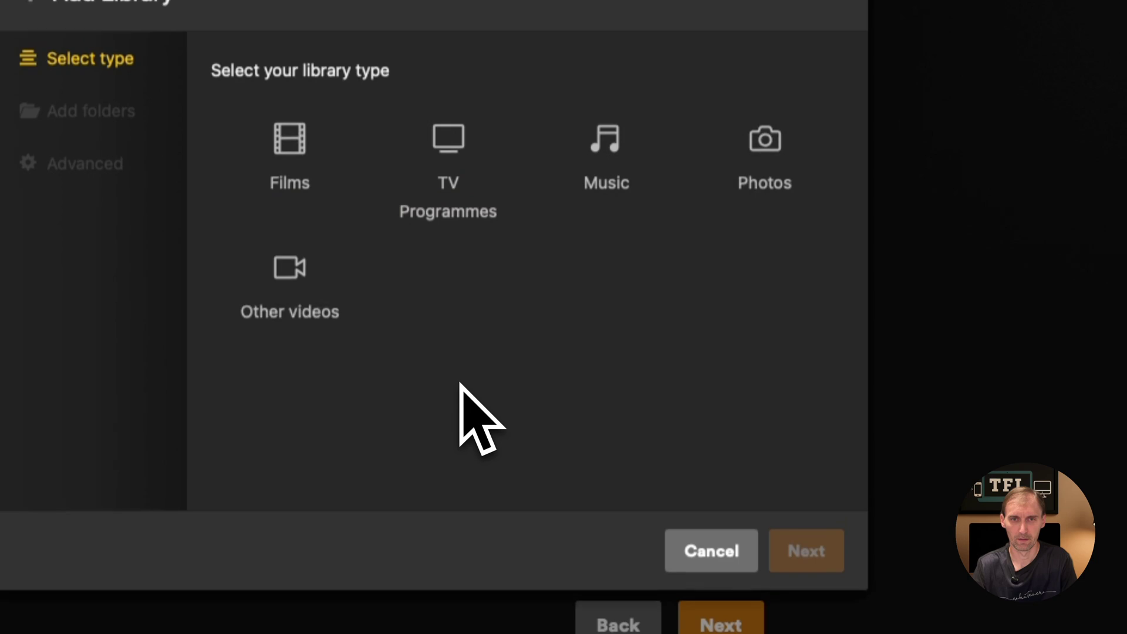
{"action": "left_click", "coordinate": [461, 165]}
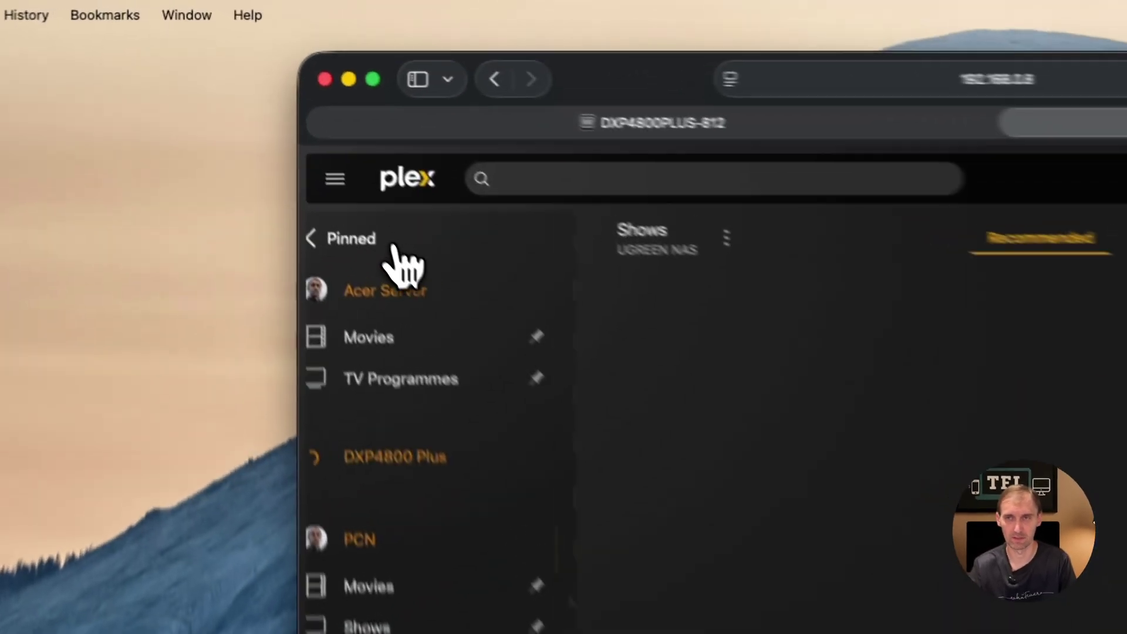
Open the UGREEN NAS Movies library, check scan activity, view Shows, then return to Movies
{"action": "left_click", "coordinate": [268, 101]}
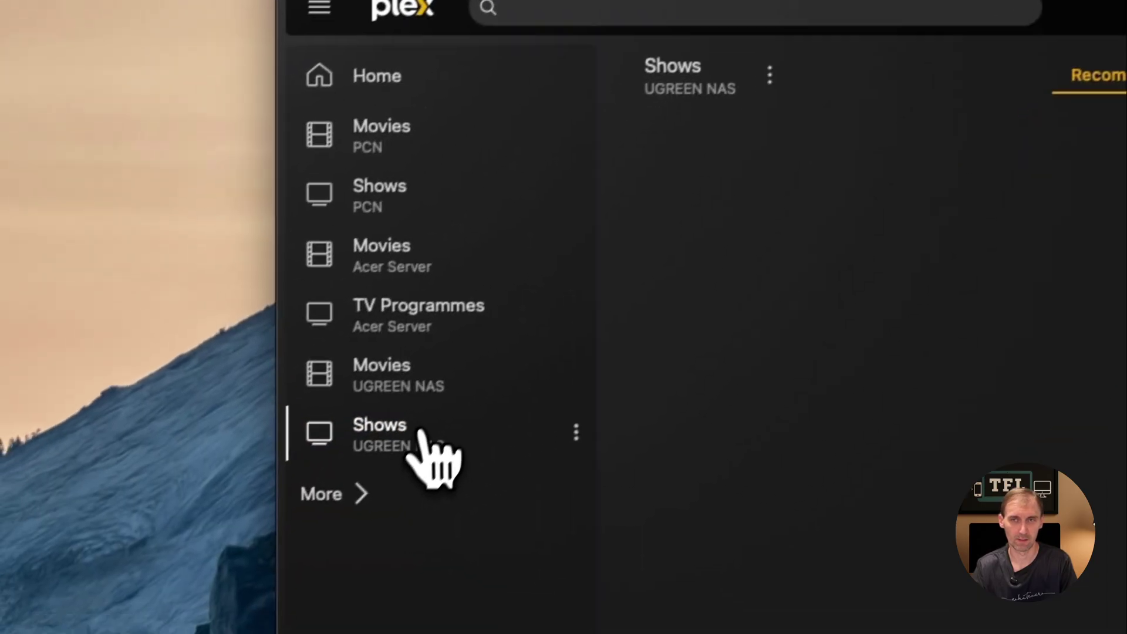
{"action": "left_click", "coordinate": [410, 379]}
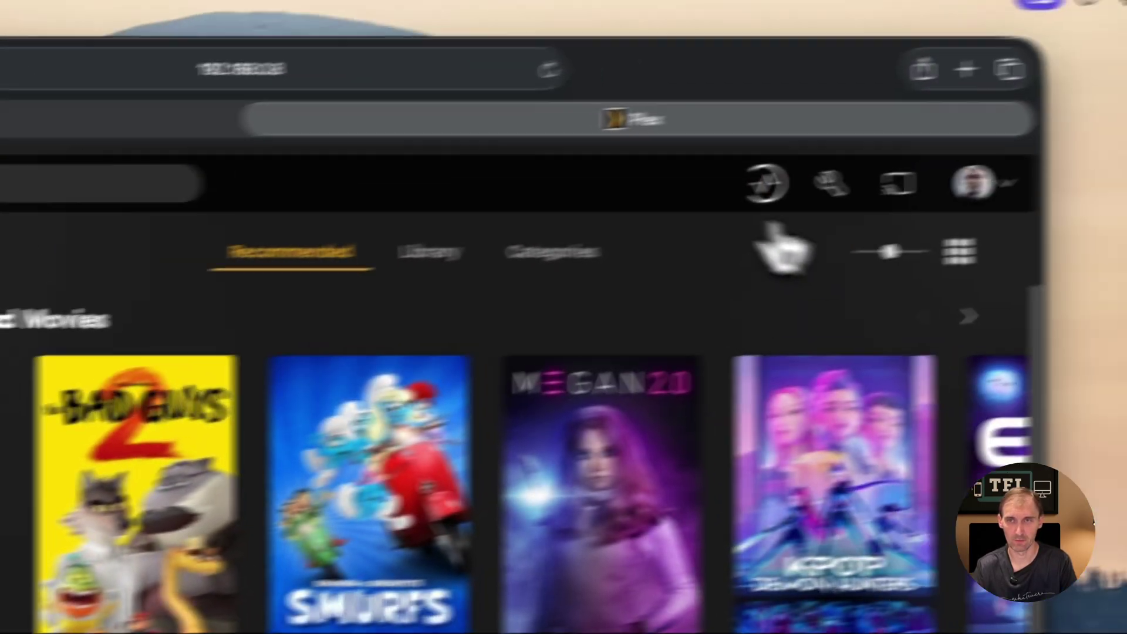
{"action": "left_click", "coordinate": [762, 184]}
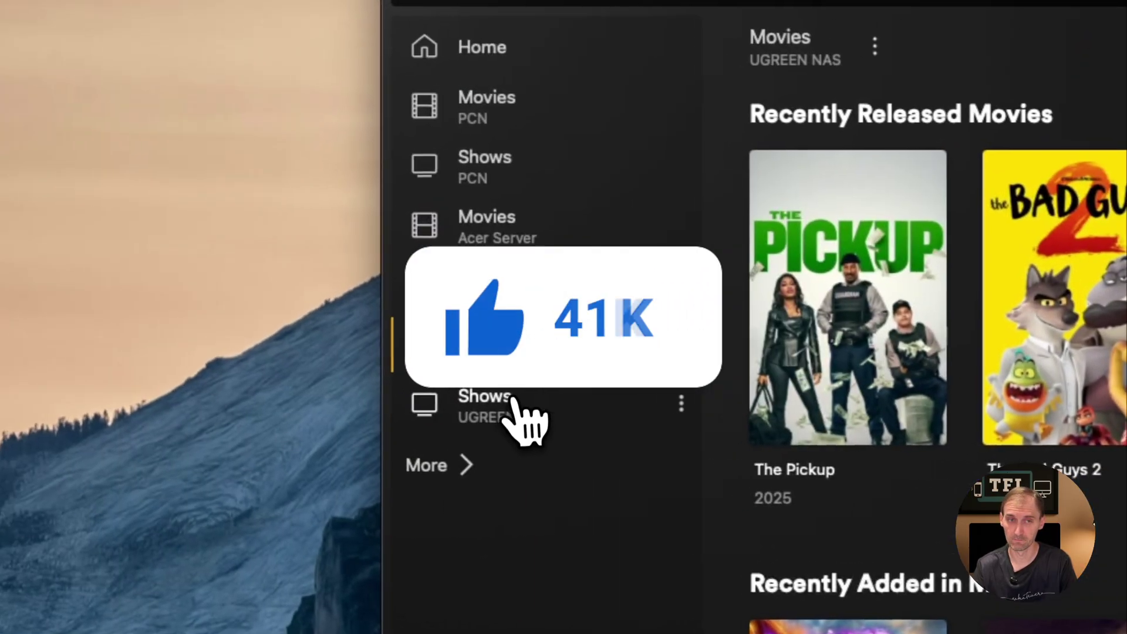
{"action": "left_click", "coordinate": [514, 404]}
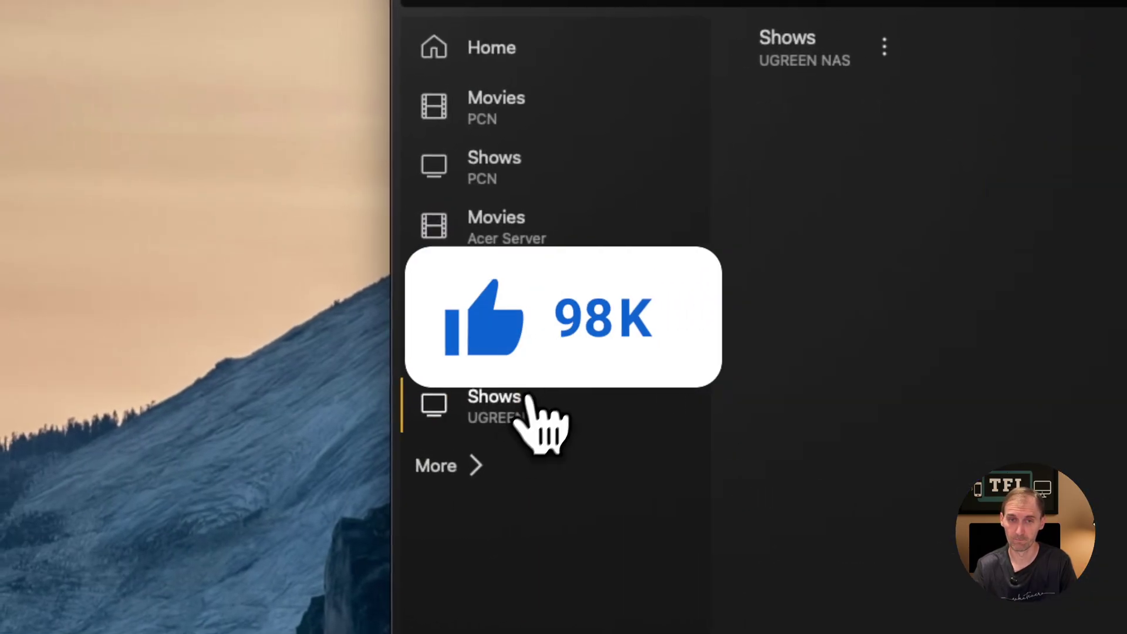
{"action": "left_click", "coordinate": [564, 369]}
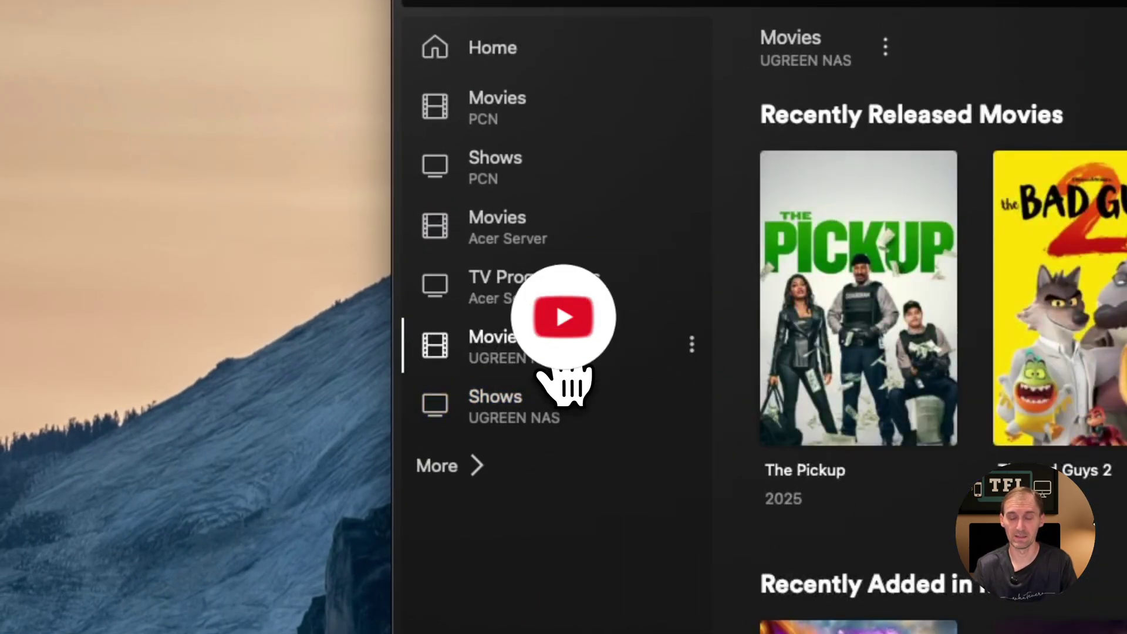